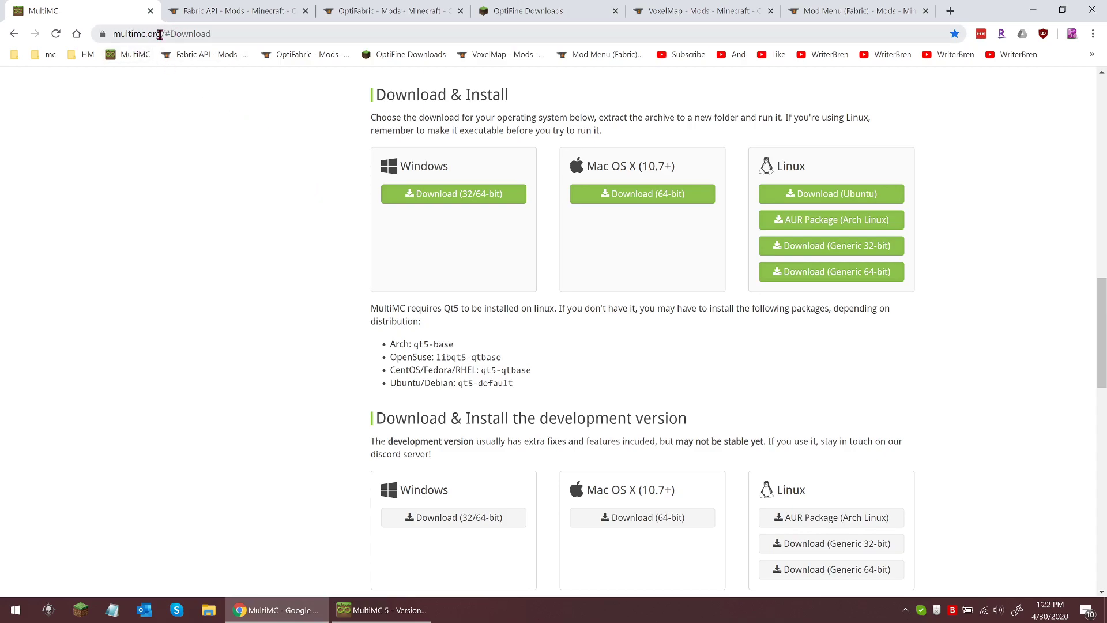
- Add a Minecraft 1.15.2 instance named '1.15.2 Opti Map', launch it, then close it
{"action": "left_click", "coordinate": [443, 191]}
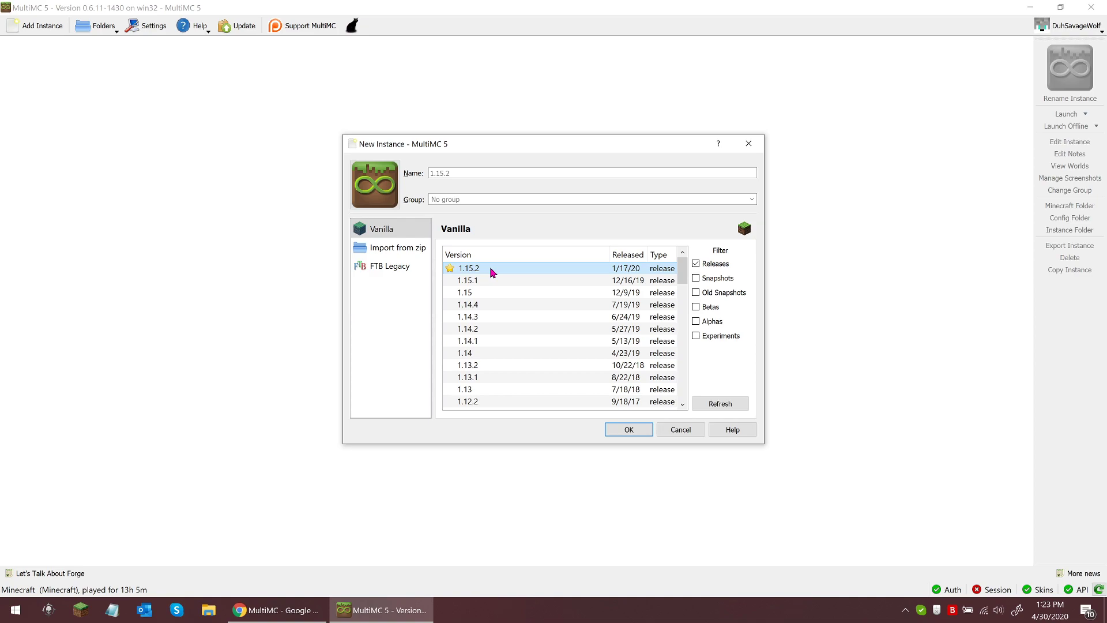
{"action": "left_click", "coordinate": [567, 169]}
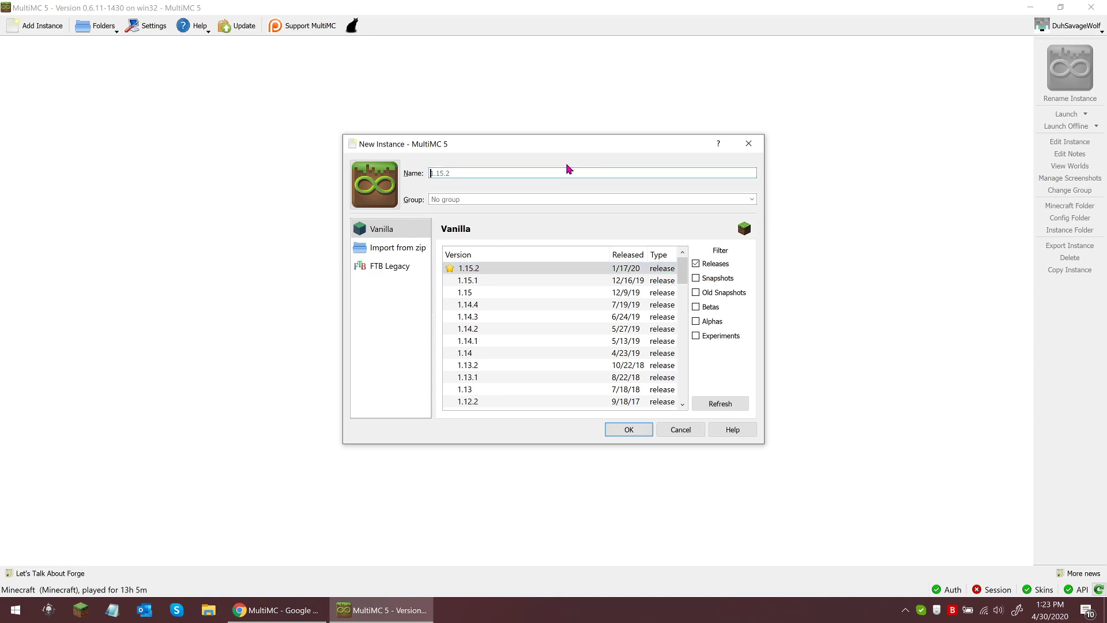
{"action": "type", "text": "1.15."}
{"action": "type", "text": "2 Op"}
{"action": "type", "text": "ti Map"}
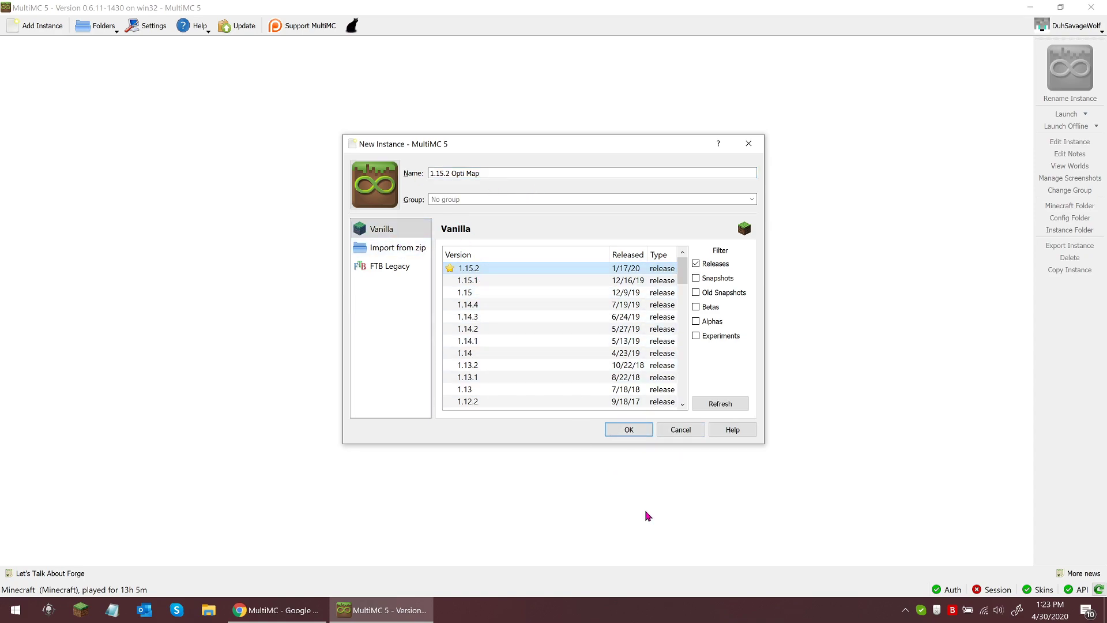
{"action": "left_click", "coordinate": [638, 434]}
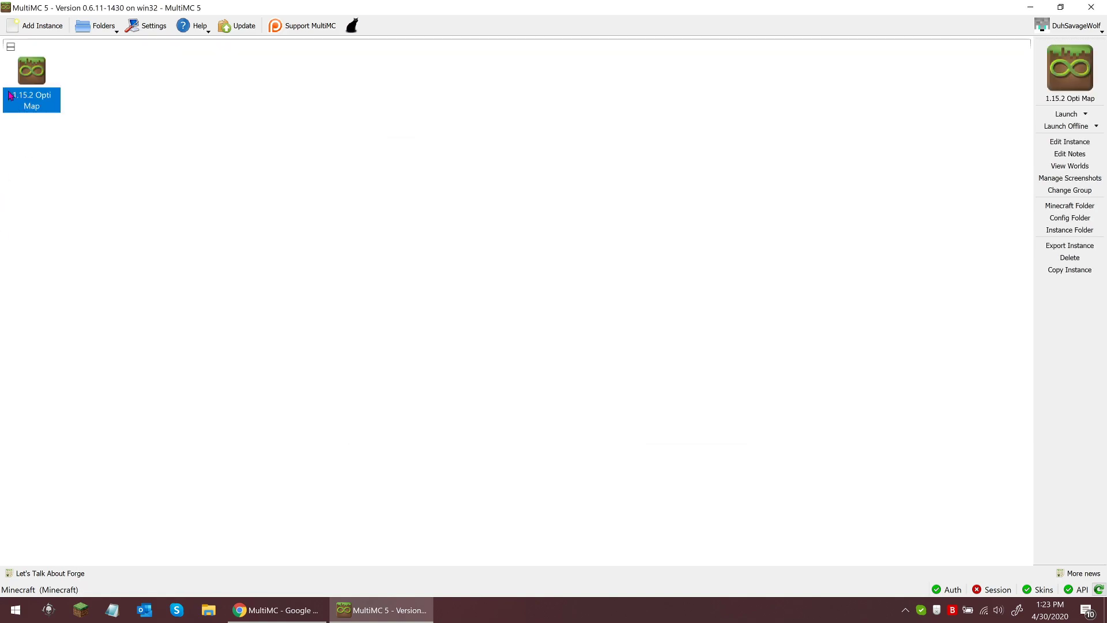
{"action": "double_click", "coordinate": [26, 76]}
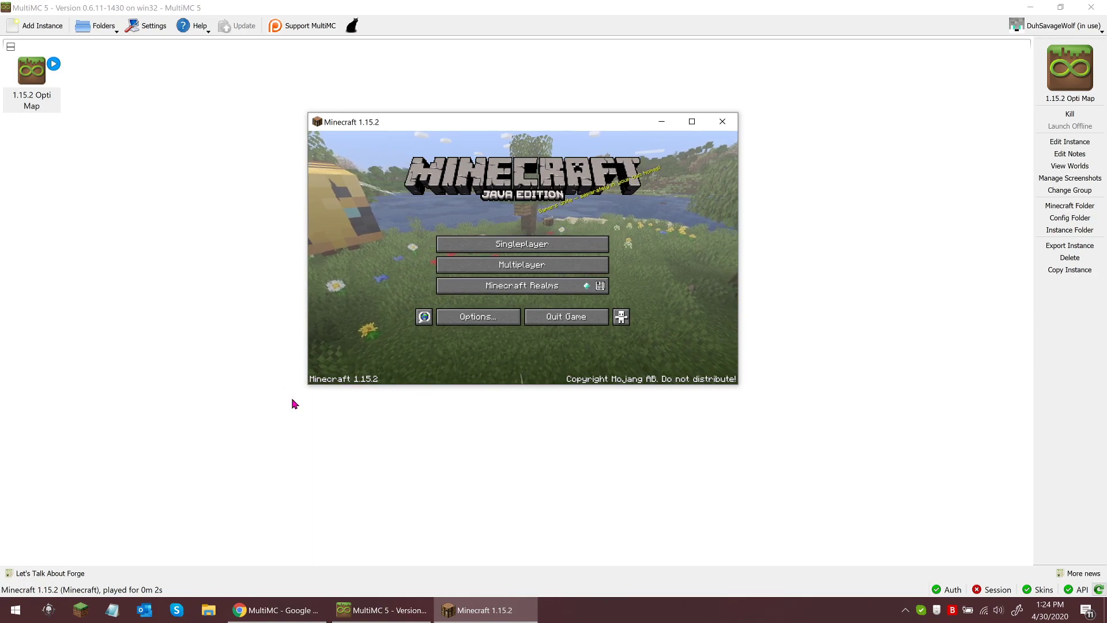
{"action": "left_click", "coordinate": [724, 121]}
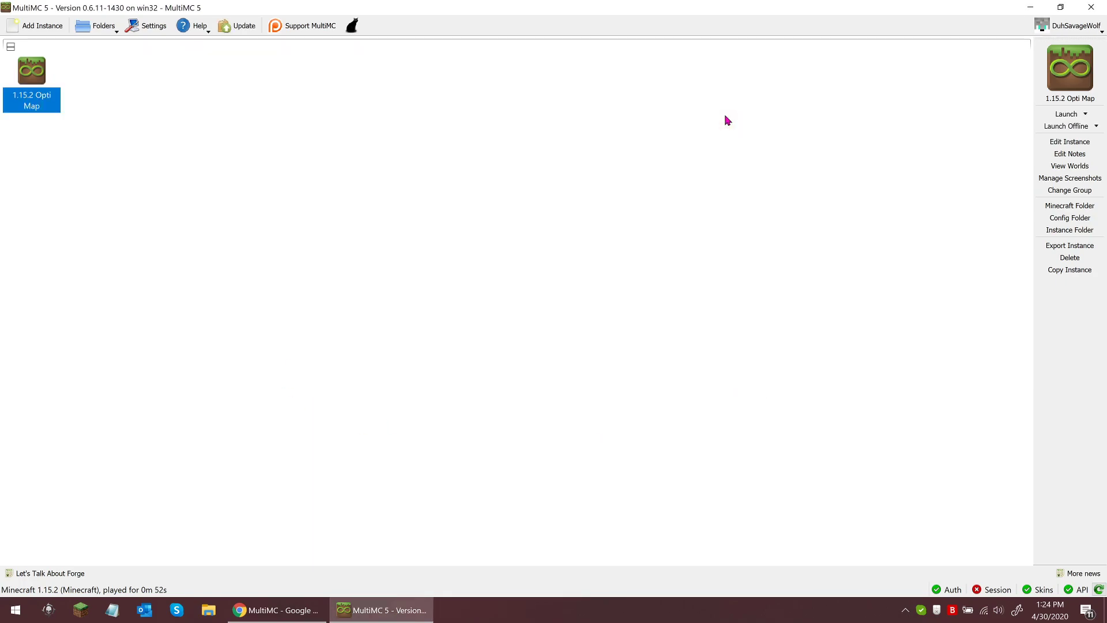
- Install Fabric Loader 0.8.2+build.194 through the instance's Version settings
{"action": "right_click", "coordinate": [33, 79]}
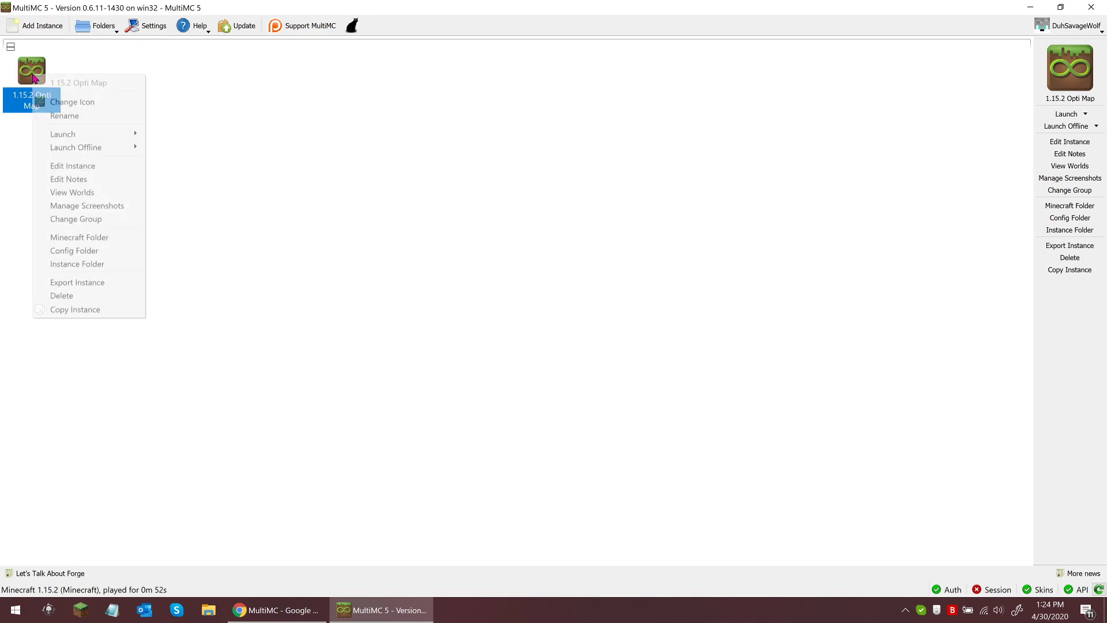
{"action": "left_click", "coordinate": [67, 165]}
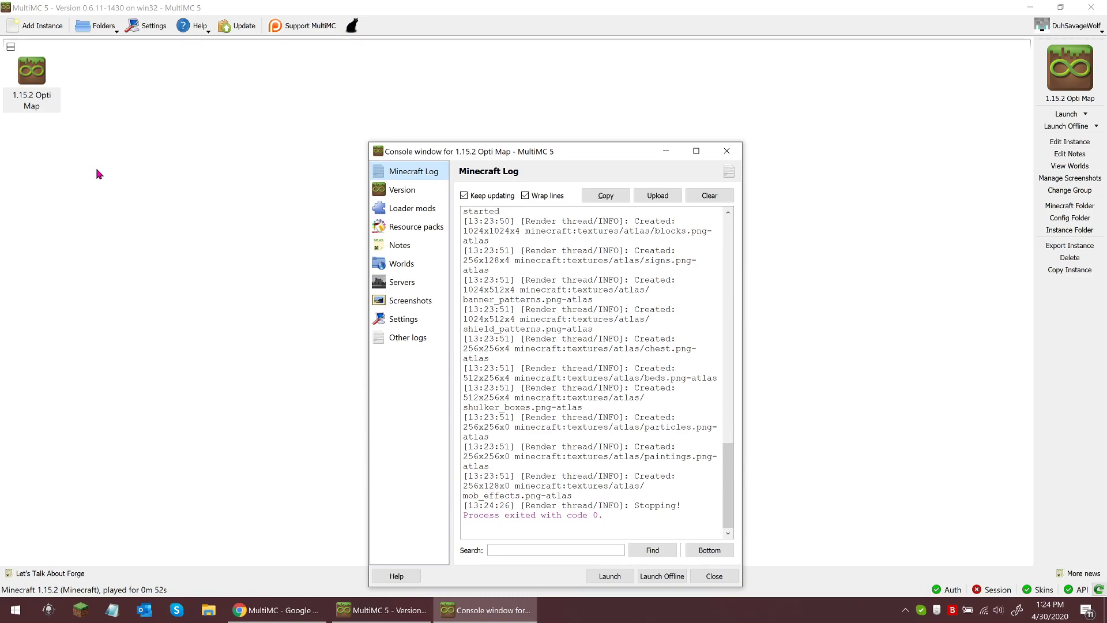
{"action": "left_click", "coordinate": [418, 196]}
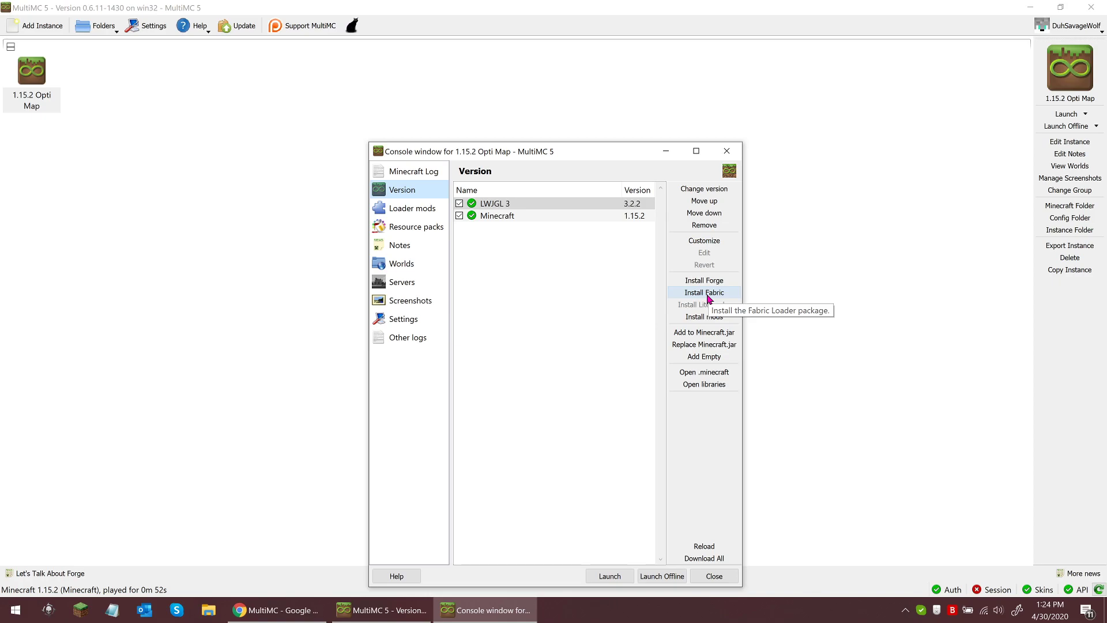
{"action": "left_click", "coordinate": [708, 298]}
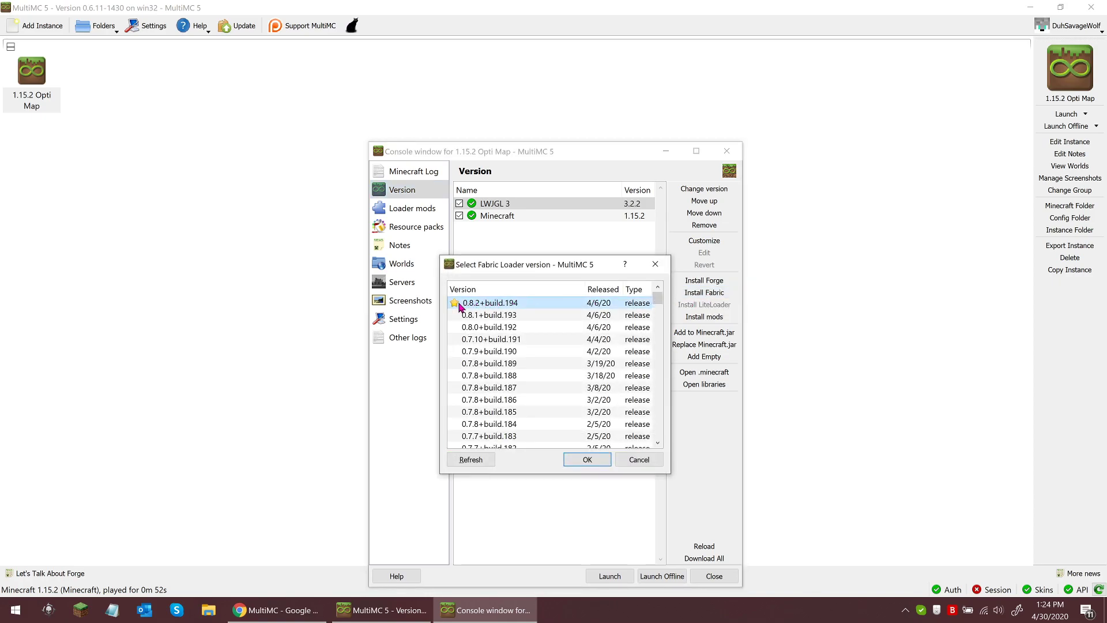
{"action": "left_click", "coordinate": [586, 459]}
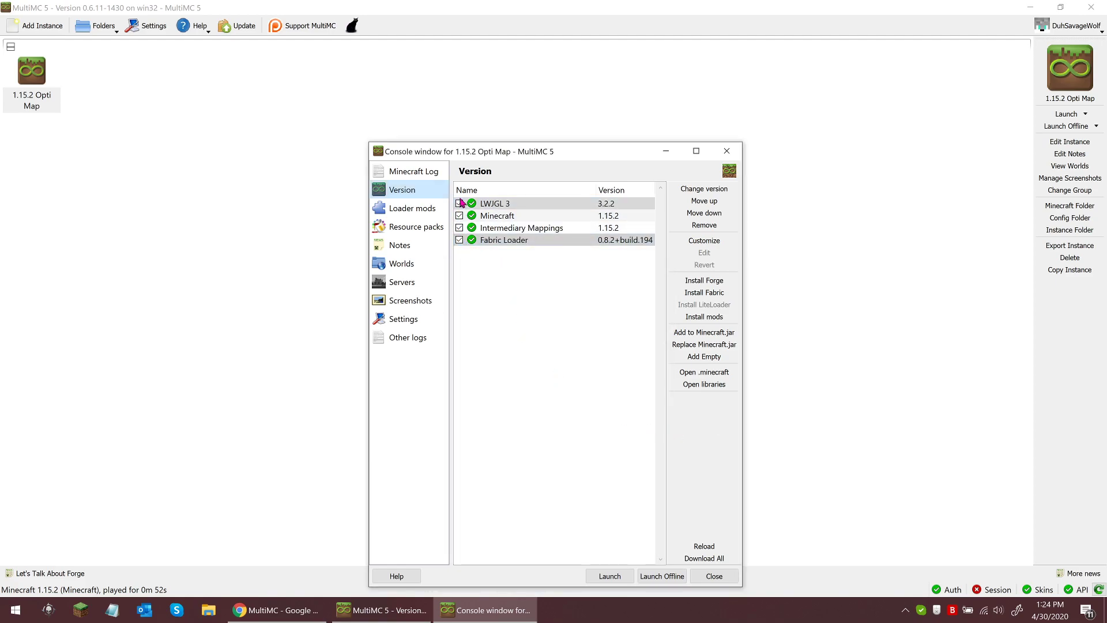
{"action": "left_click", "coordinate": [710, 576]}
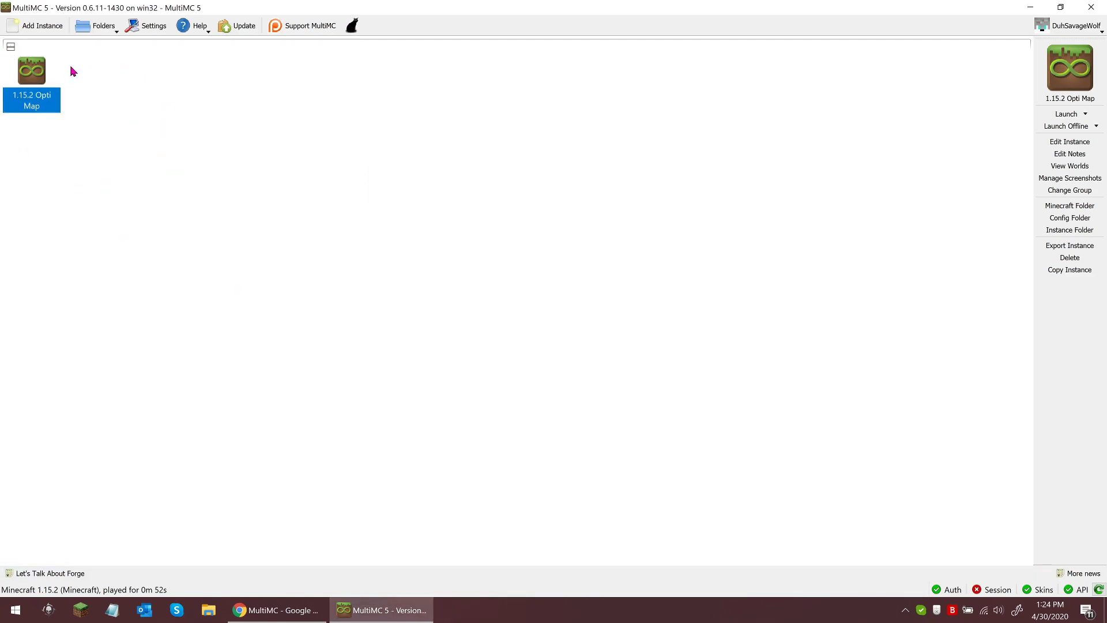
- Launch the Fabric-modded game, quit it, and minimize MultiMC
{"action": "double_click", "coordinate": [47, 73]}
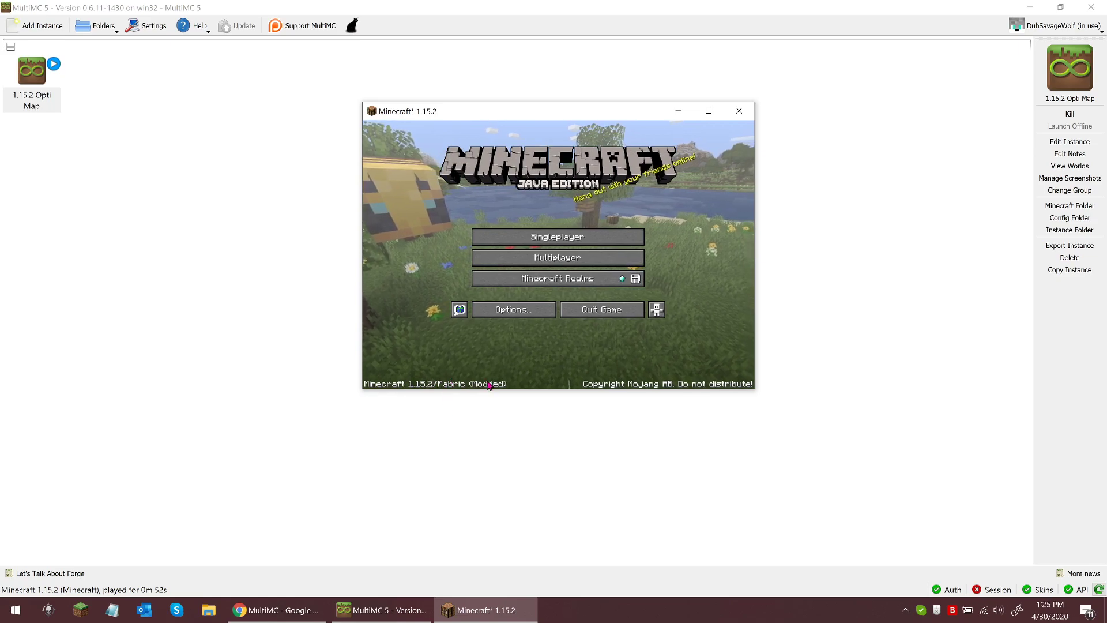
{"action": "left_click", "coordinate": [738, 111]}
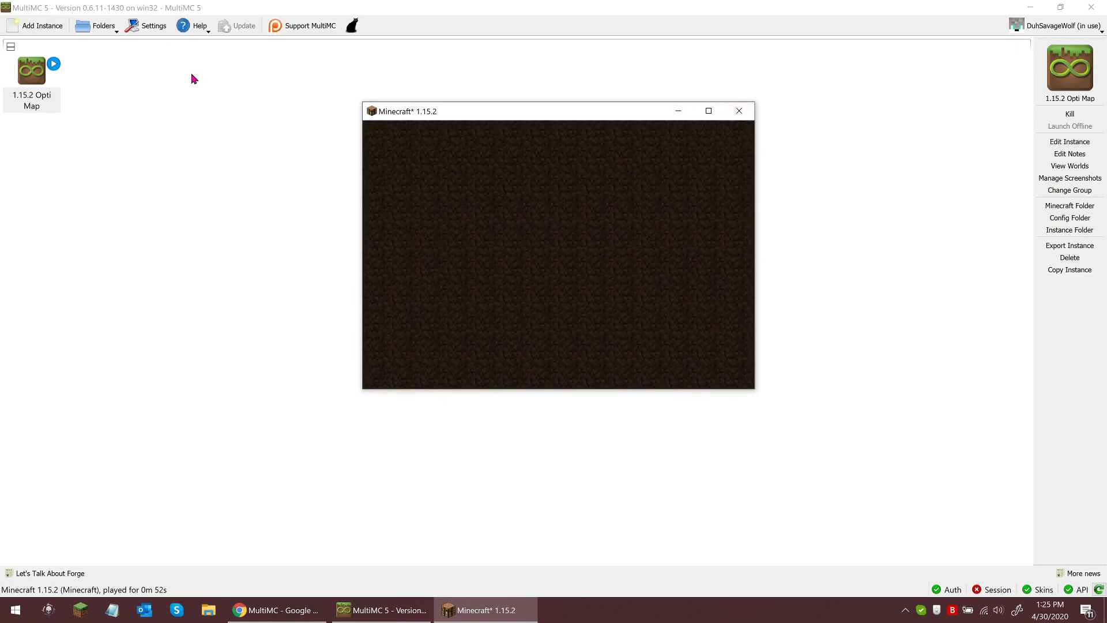
{"action": "left_click", "coordinate": [1029, 8]}
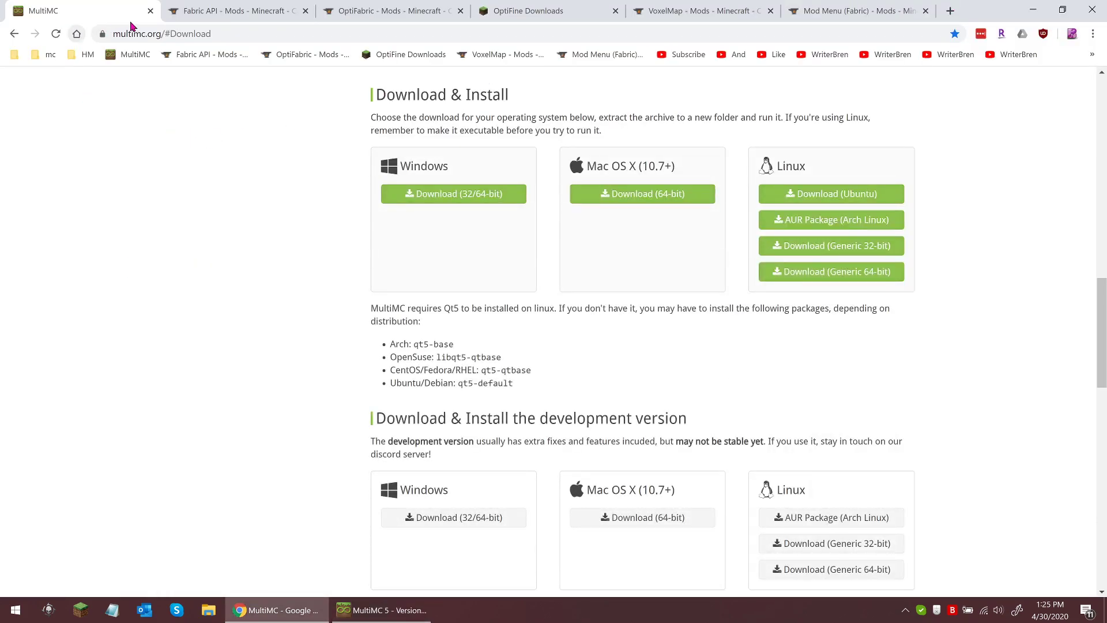
- Close the MultiMC website tab, then close the Fabric API tab as well
{"action": "left_click", "coordinate": [151, 10]}
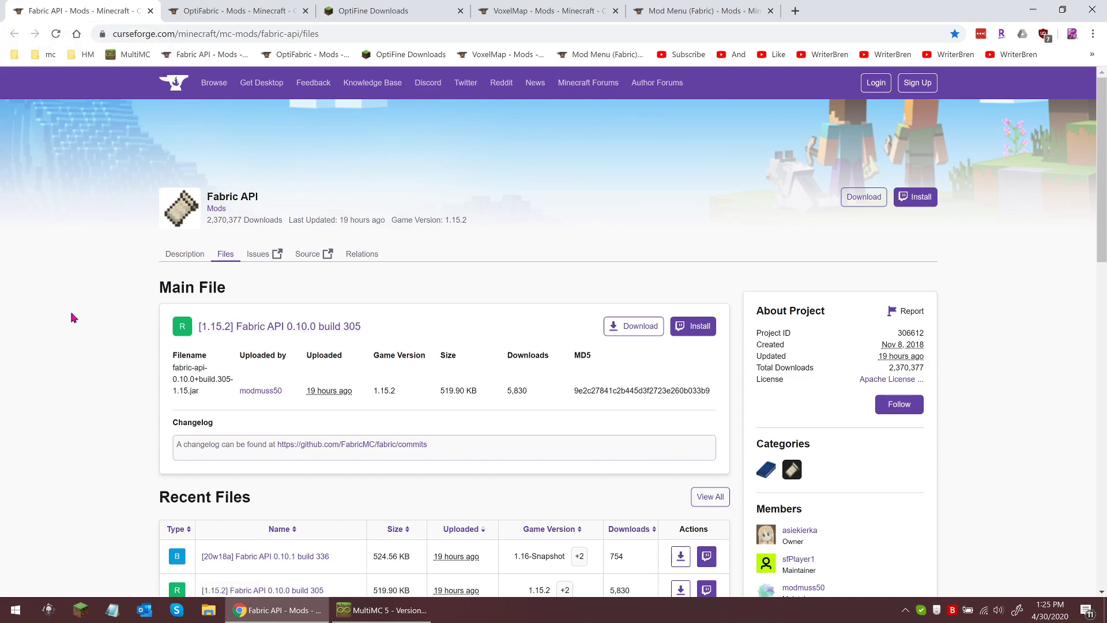
{"action": "scroll", "coordinate": [73, 317], "scroll_direction": "down", "scroll_amount": 1}
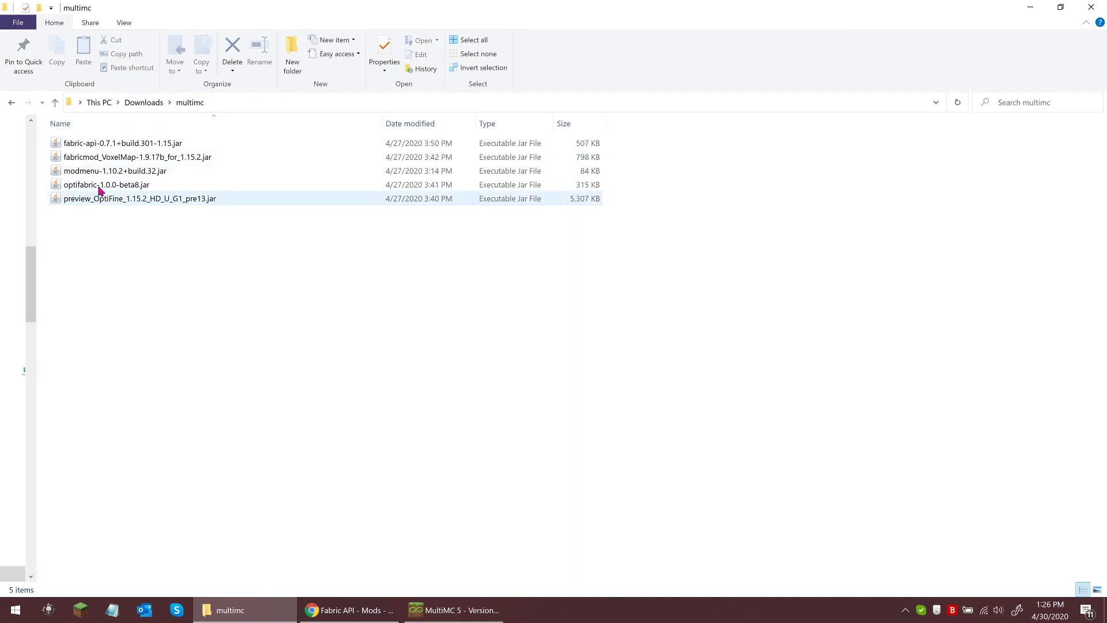
{"action": "left_click", "coordinate": [346, 610]}
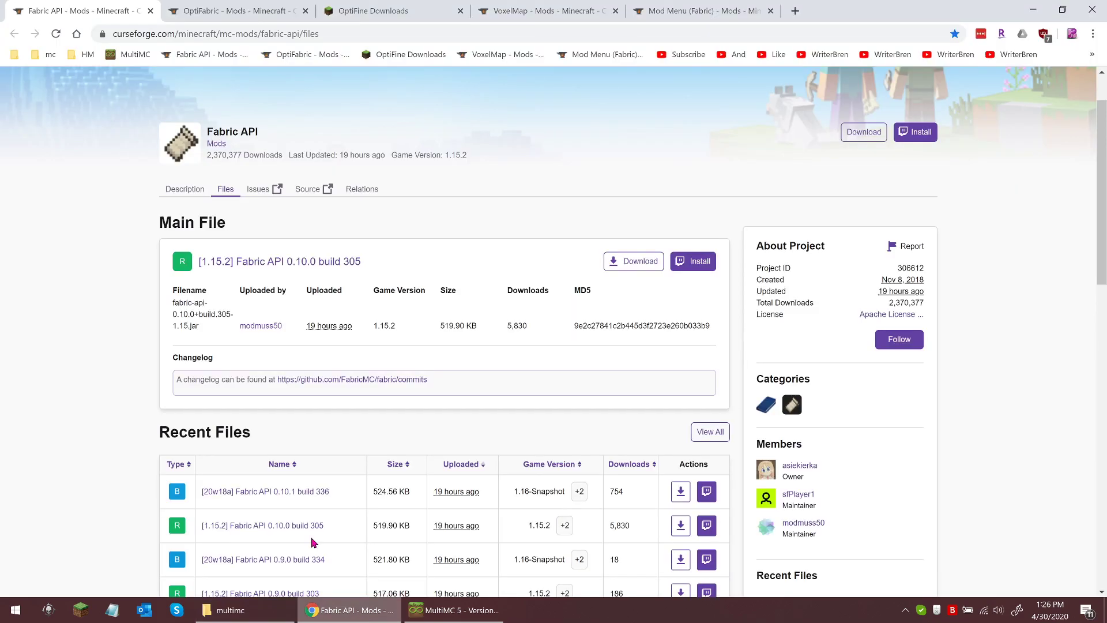
{"action": "left_click", "coordinate": [151, 12]}
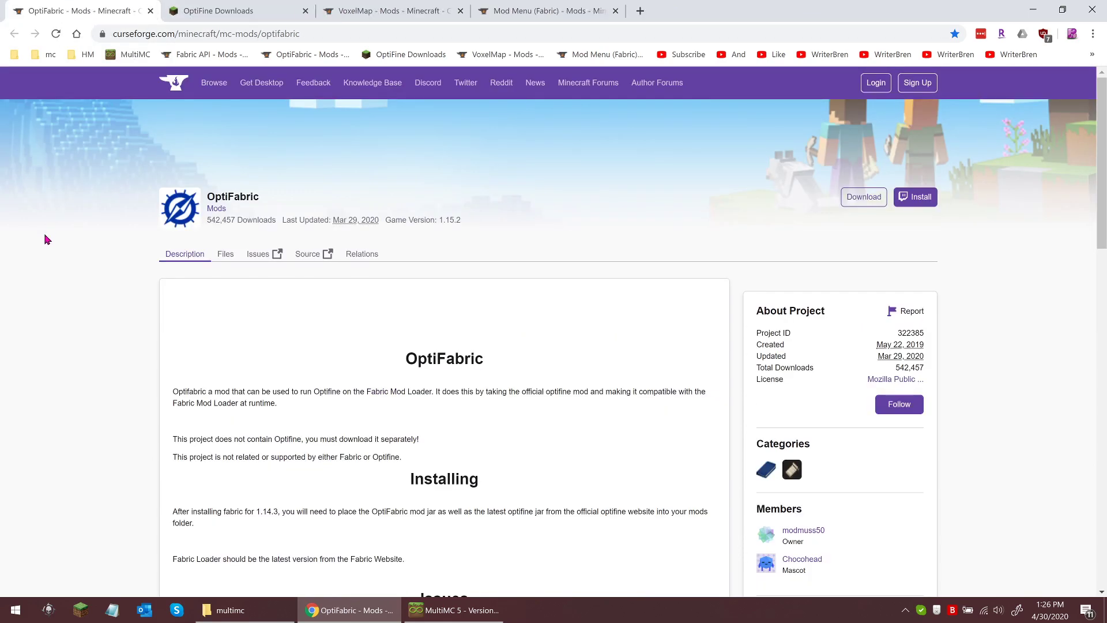
- Inspect the optifabric-1.0.0-beta8.jar main file details, then close the OptiFabric tab
{"action": "left_click", "coordinate": [226, 256]}
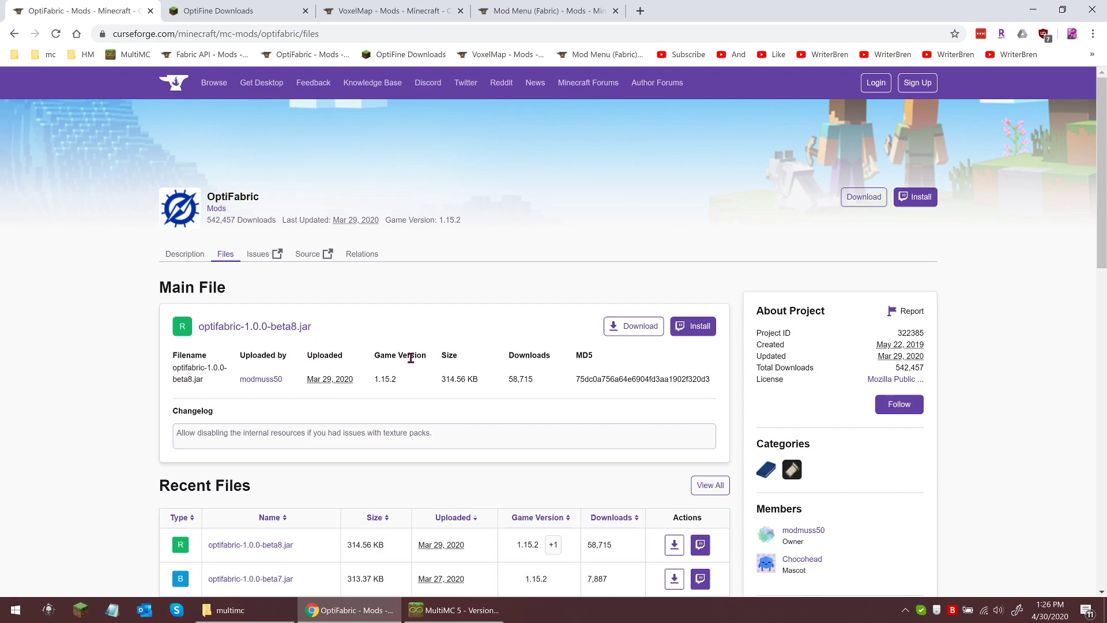
{"action": "mouse_move", "coordinate": [377, 382]}
{"action": "left_mouse_down"}
{"action": "mouse_move", "coordinate": [393, 381]}
{"action": "mouse_move", "coordinate": [372, 387]}
{"action": "left_mouse_up"}
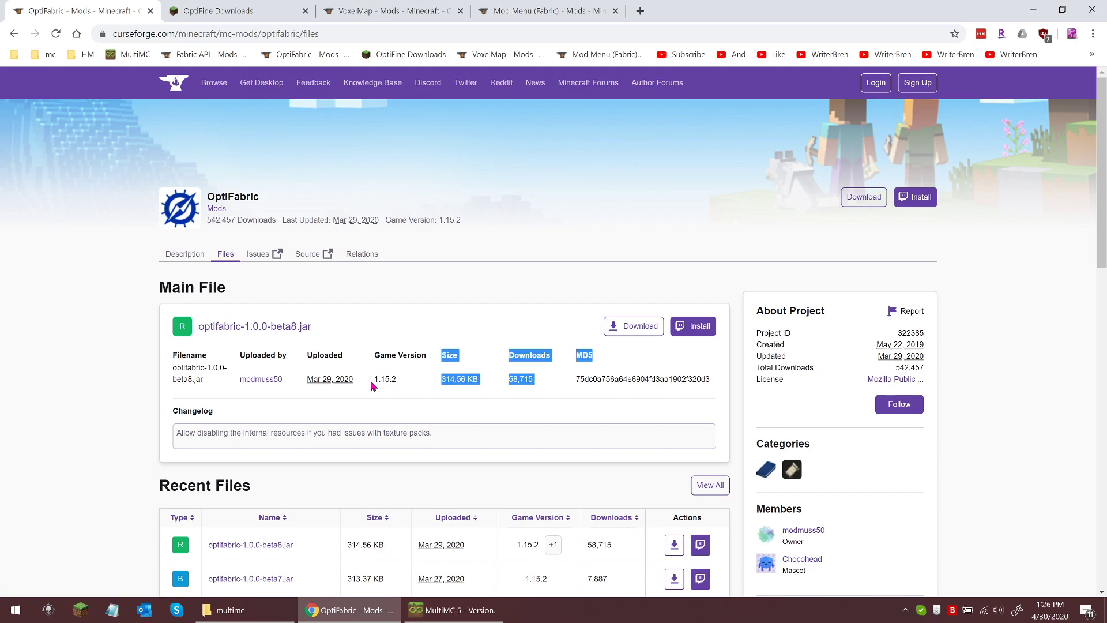
{"action": "left_click", "coordinate": [375, 385]}
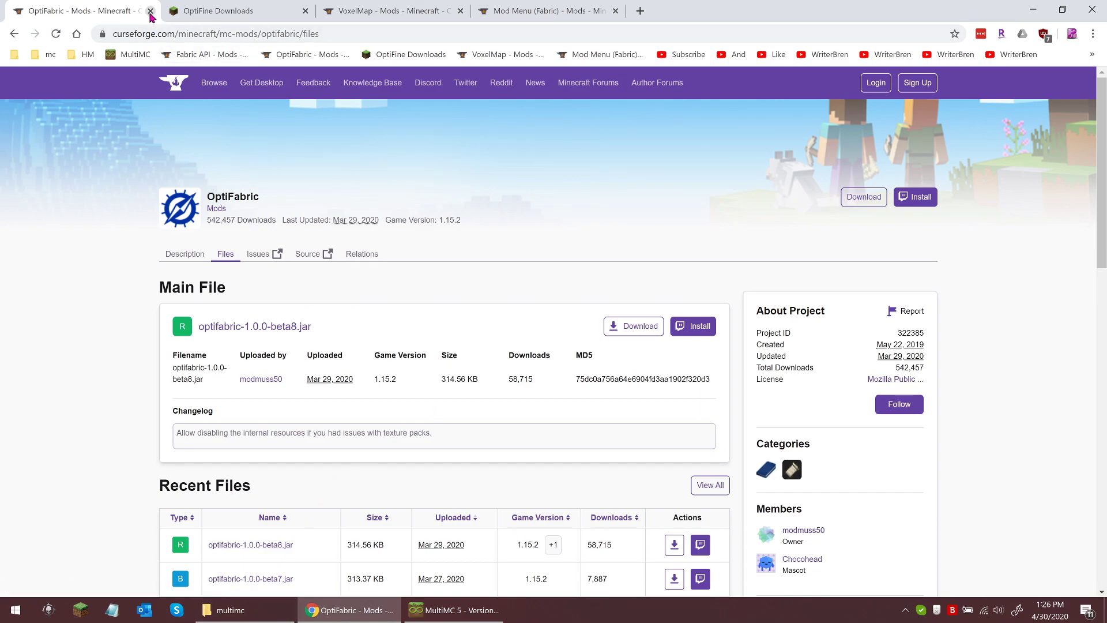
{"action": "left_click", "coordinate": [150, 11]}
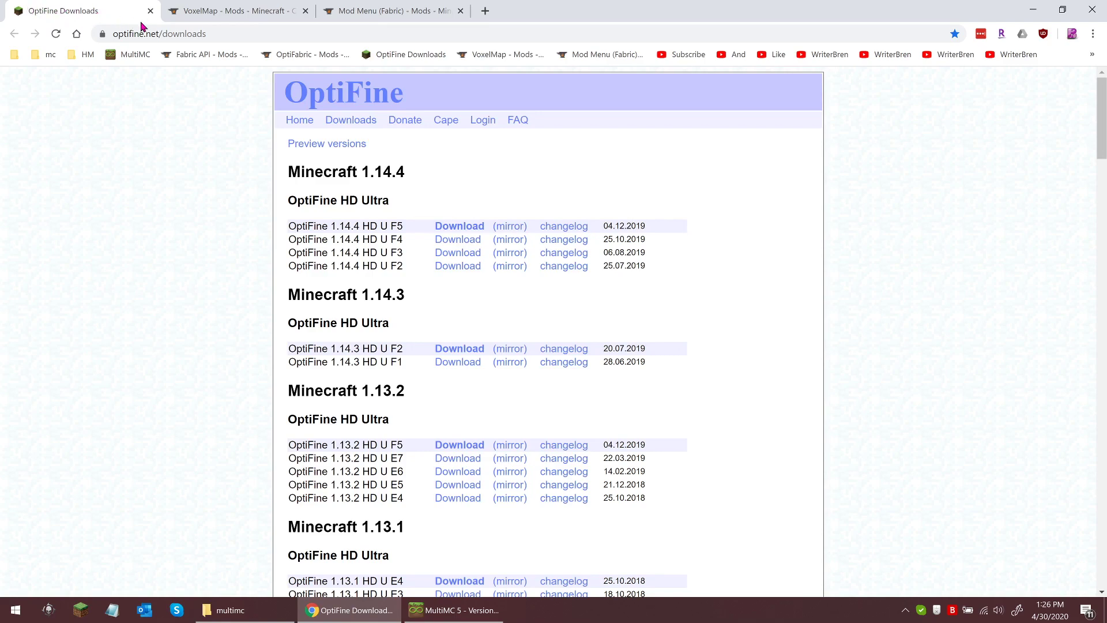
- Open the OptiFine 1.15.2 HD U G1 pre13 preview download page, then close it
{"action": "left_click", "coordinate": [306, 147]}
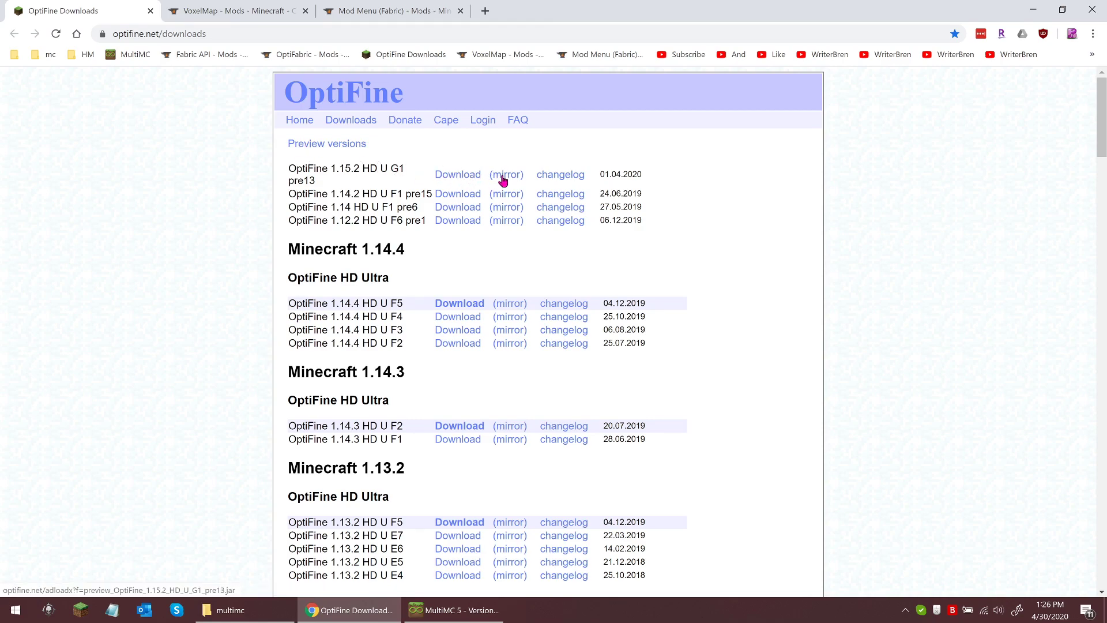
{"action": "left_click", "coordinate": [504, 181]}
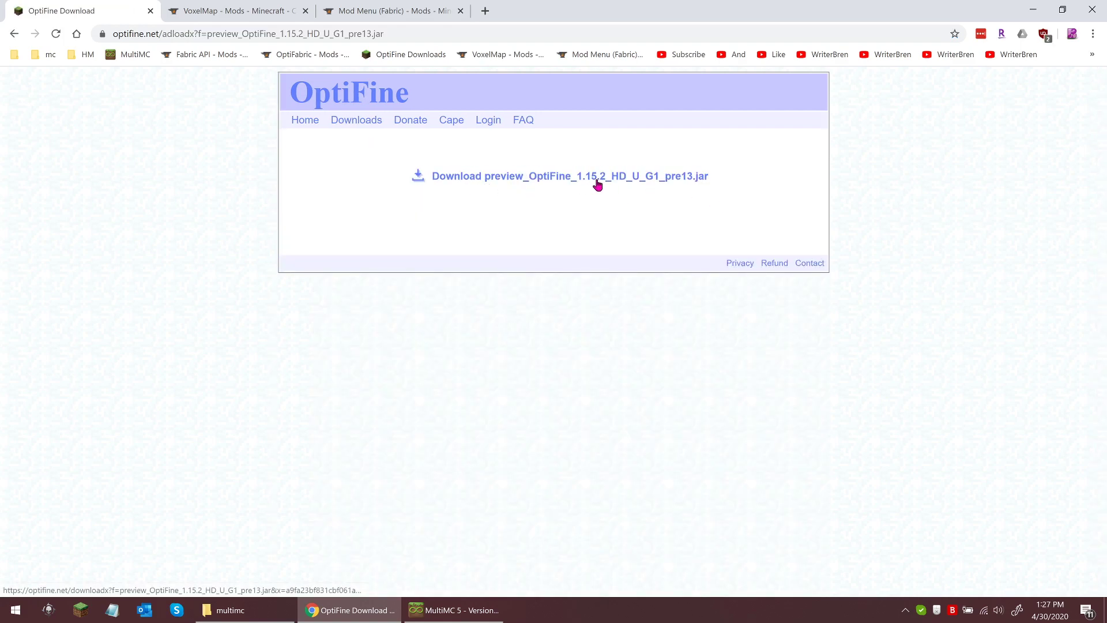
{"action": "left_click", "coordinate": [151, 12]}
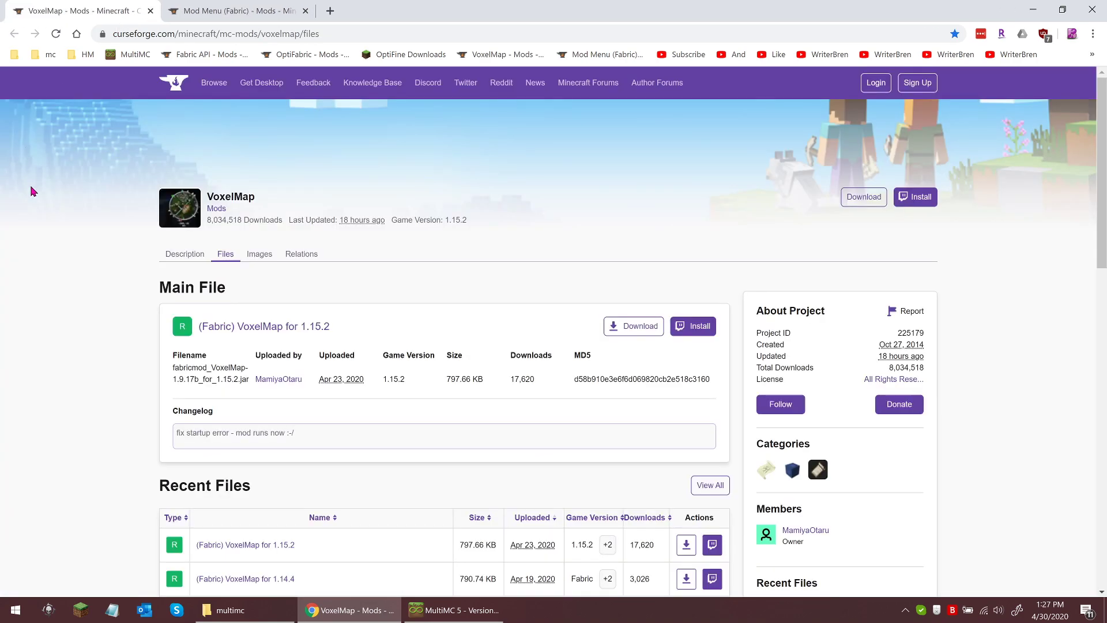
{"action": "scroll", "coordinate": [31, 191], "scroll_direction": "down", "scroll_amount": 1}
{"action": "scroll", "coordinate": [30, 191], "scroll_direction": "up", "scroll_amount": 1}
- Close the VoxelMap page, check Mod Menu files, and open the instance's Minecraft folder
{"action": "left_click", "coordinate": [151, 11]}
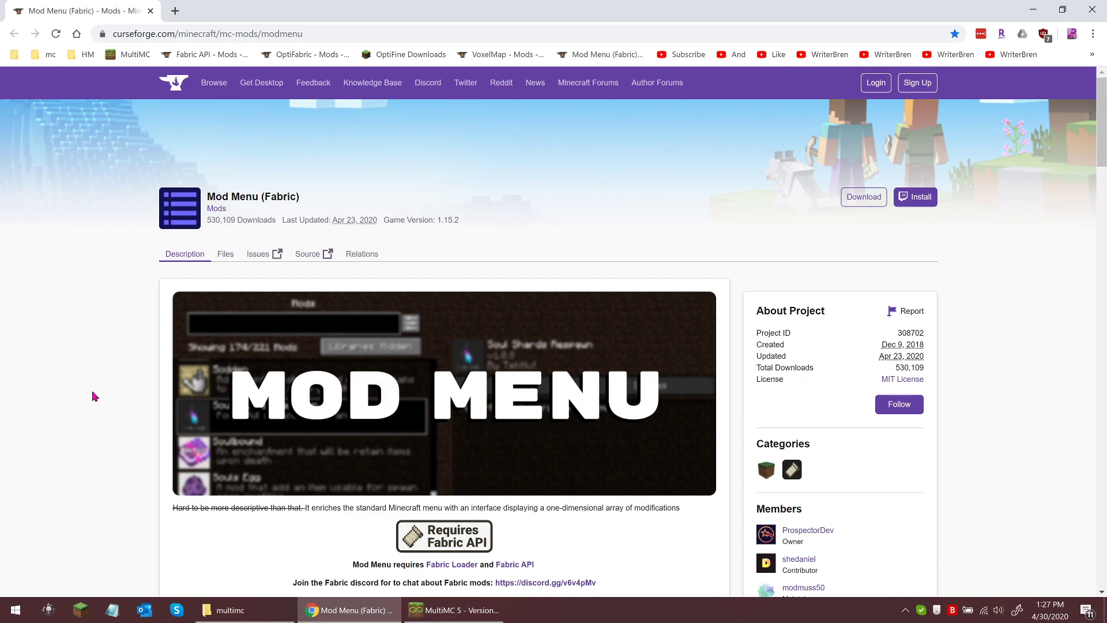
{"action": "scroll", "coordinate": [99, 361], "scroll_direction": "down", "scroll_amount": 1}
{"action": "scroll", "coordinate": [100, 361], "scroll_direction": "down", "scroll_amount": 1}
{"action": "scroll", "coordinate": [100, 360], "scroll_direction": "down", "scroll_amount": 1}
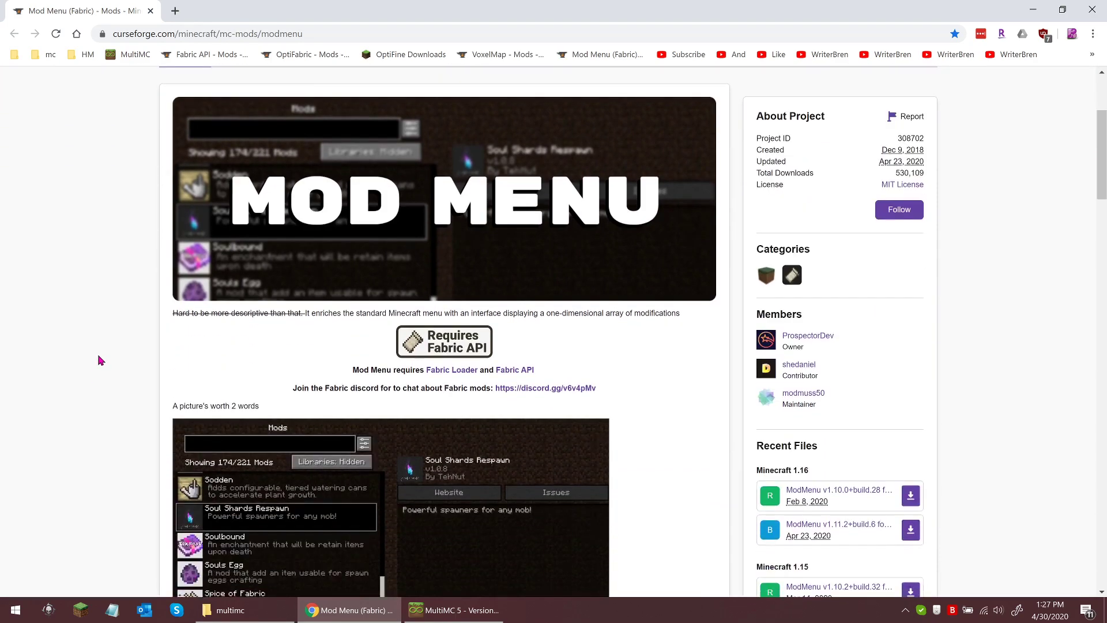
{"action": "scroll", "coordinate": [99, 361], "scroll_direction": "down", "scroll_amount": 1}
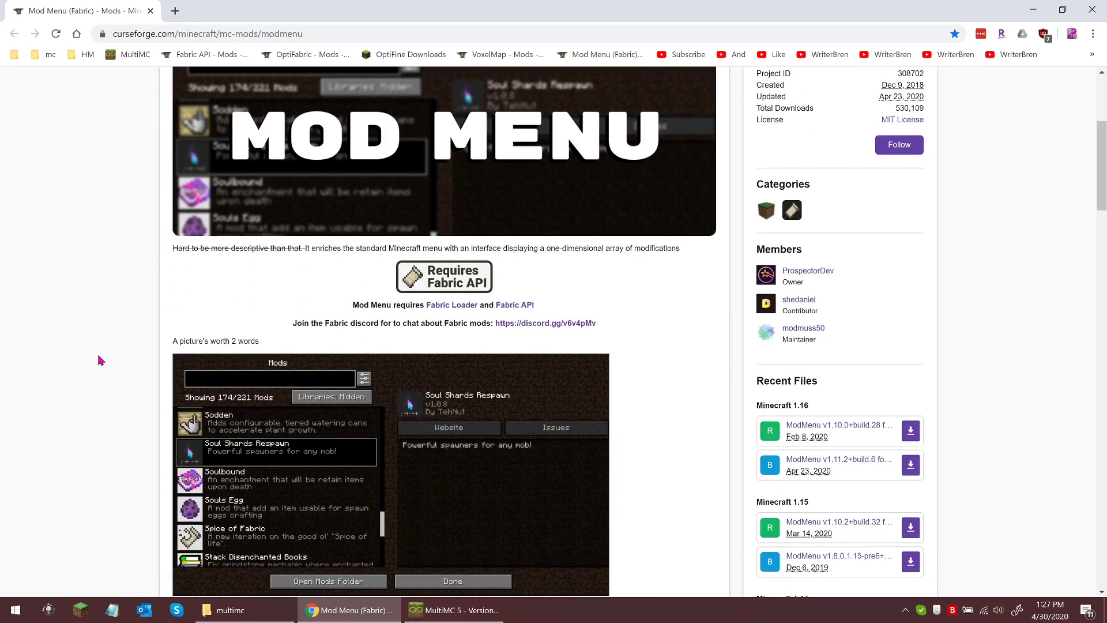
{"action": "scroll", "coordinate": [100, 361], "scroll_direction": "down", "scroll_amount": 5}
{"action": "scroll", "coordinate": [100, 361], "scroll_direction": "up", "scroll_amount": 1}
{"action": "scroll", "coordinate": [99, 361], "scroll_direction": "up", "scroll_amount": 8}
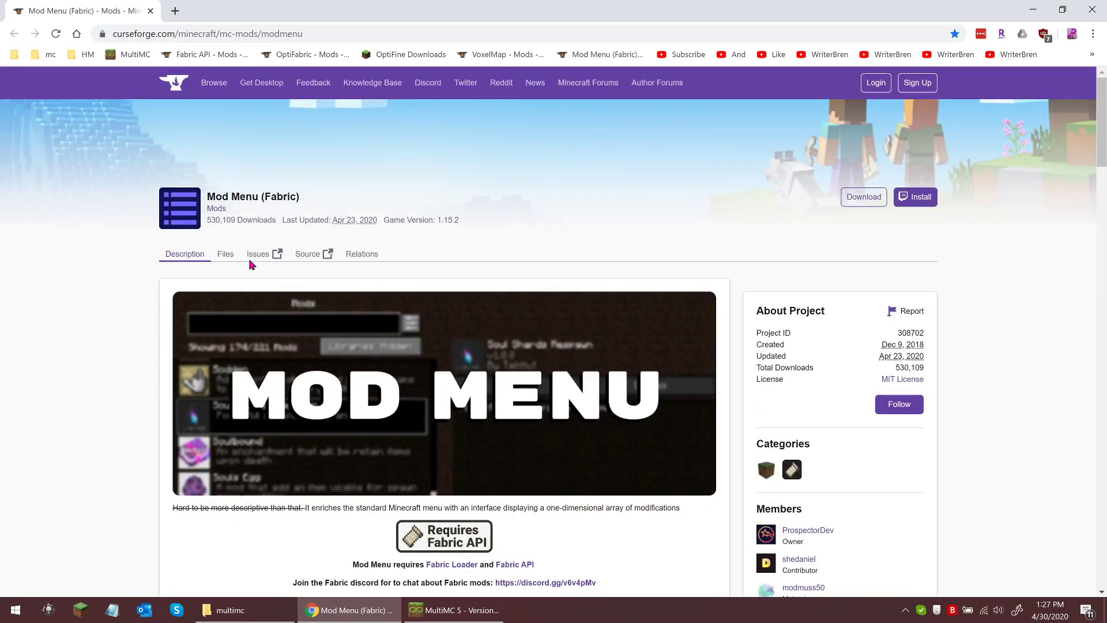
{"action": "left_click", "coordinate": [230, 261]}
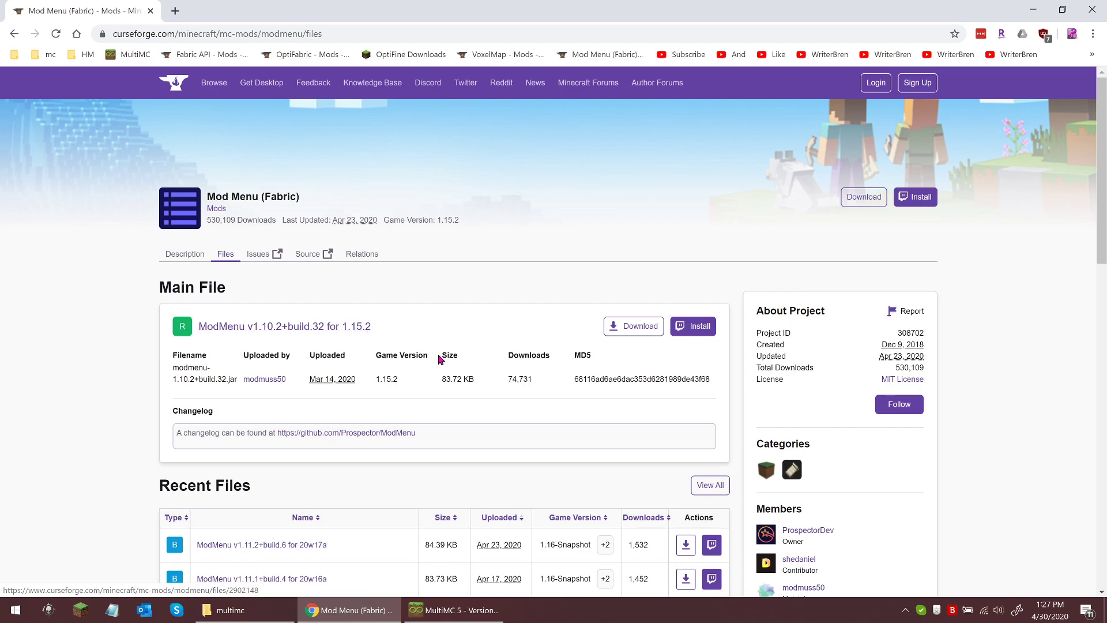
{"action": "key", "text": "alt+Tab"}
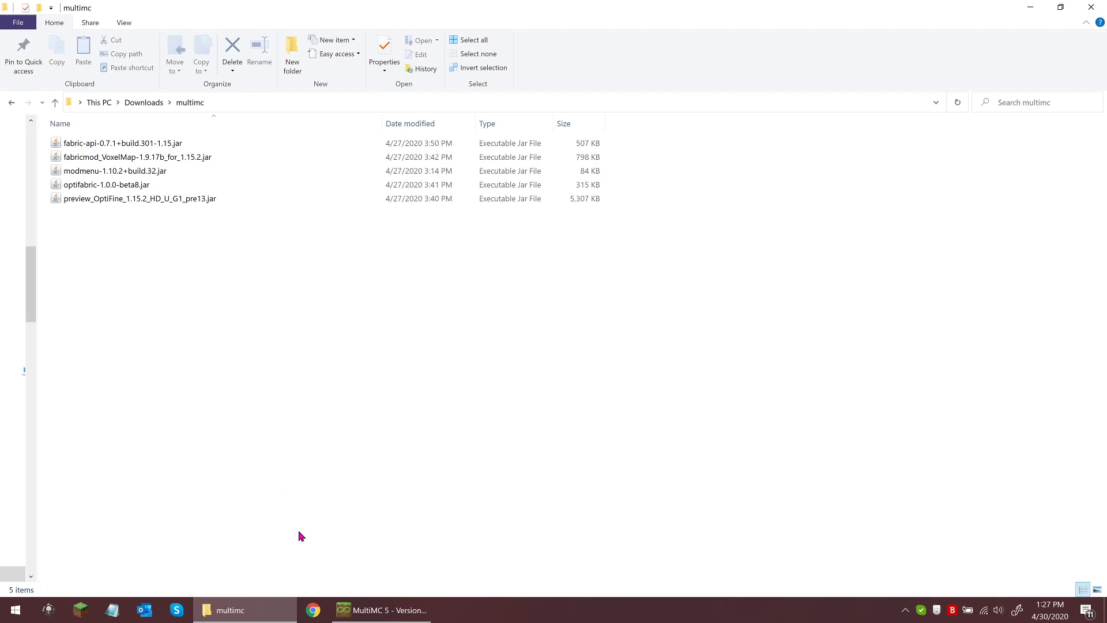
{"action": "mouse_move", "coordinate": [454, 609]}
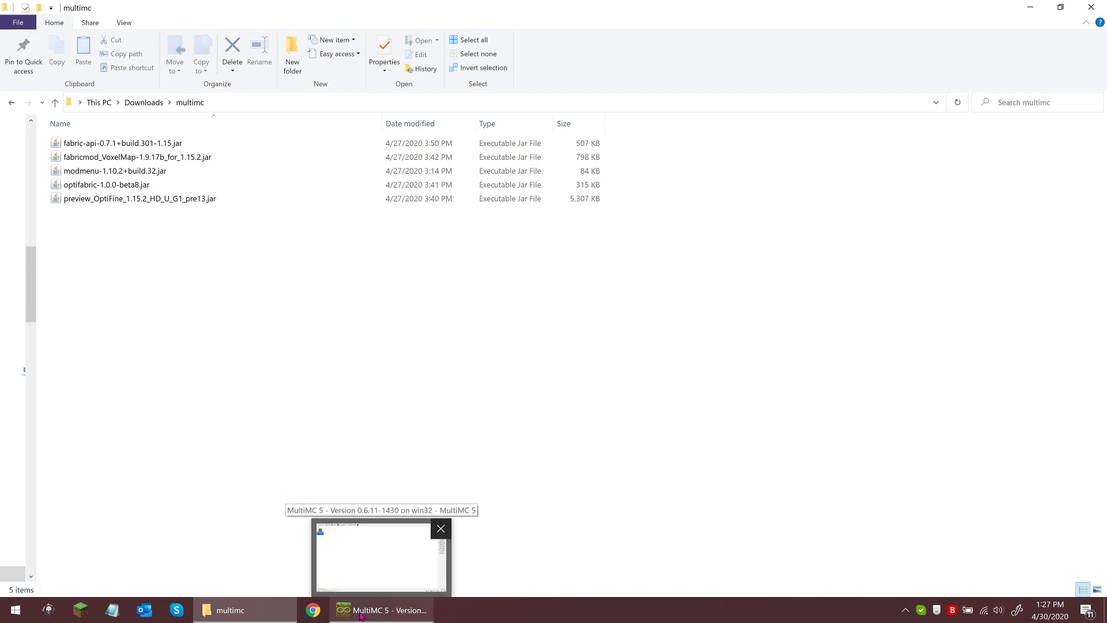
{"action": "left_click", "coordinate": [362, 611]}
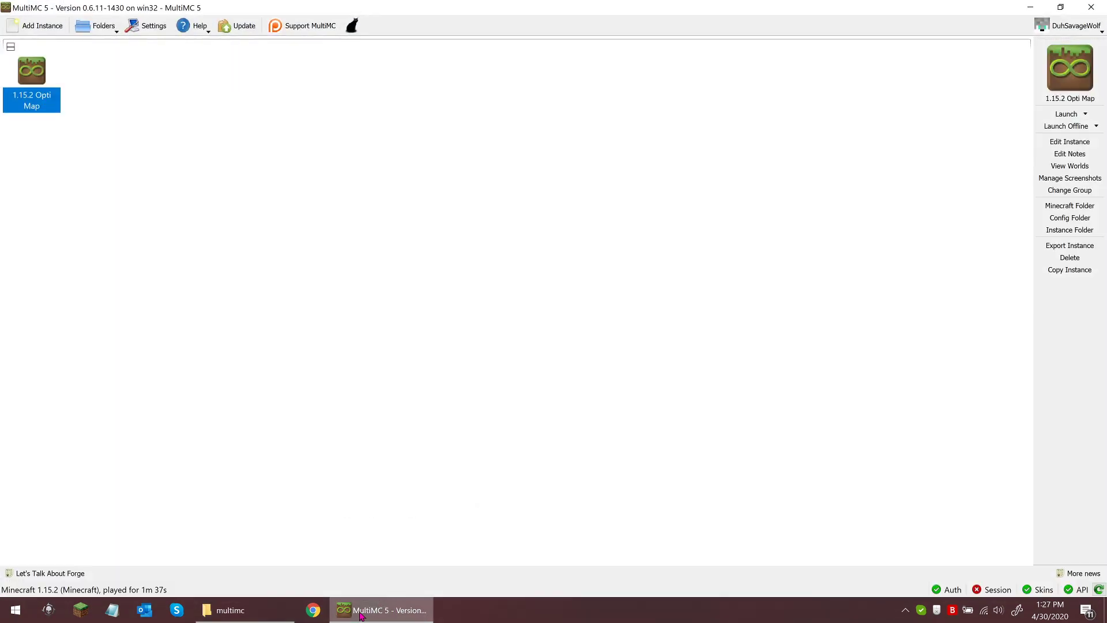
{"action": "right_click", "coordinate": [30, 78]}
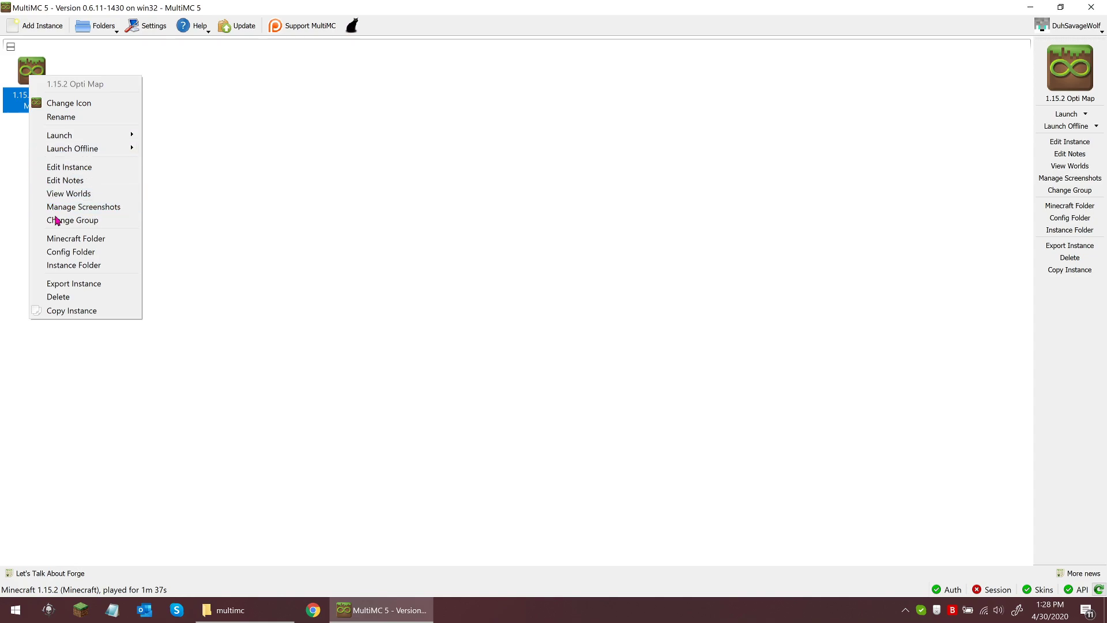
{"action": "left_click", "coordinate": [66, 238]}
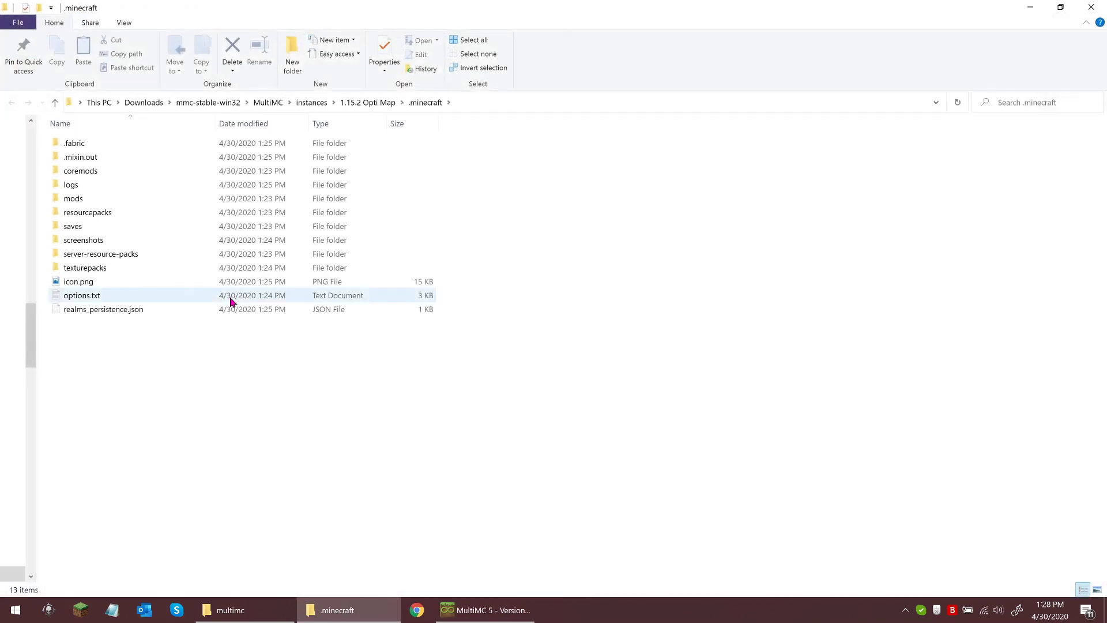
- Open the instance's mods folder and select all five jars in Downloads\multimc
{"action": "double_click", "coordinate": [102, 198]}
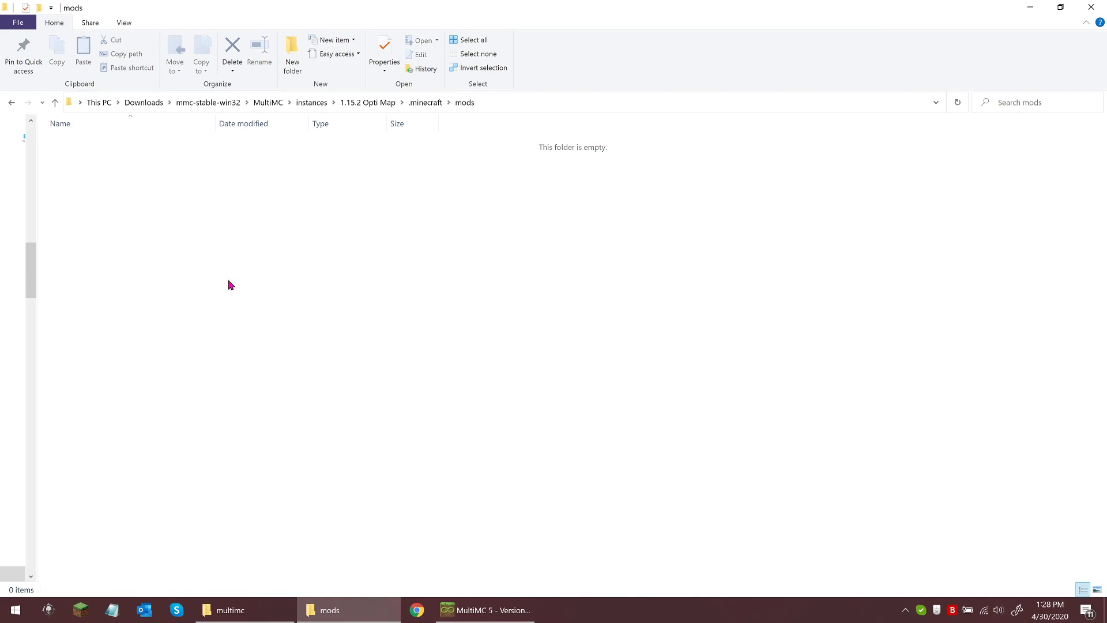
{"action": "left_click", "coordinate": [230, 610]}
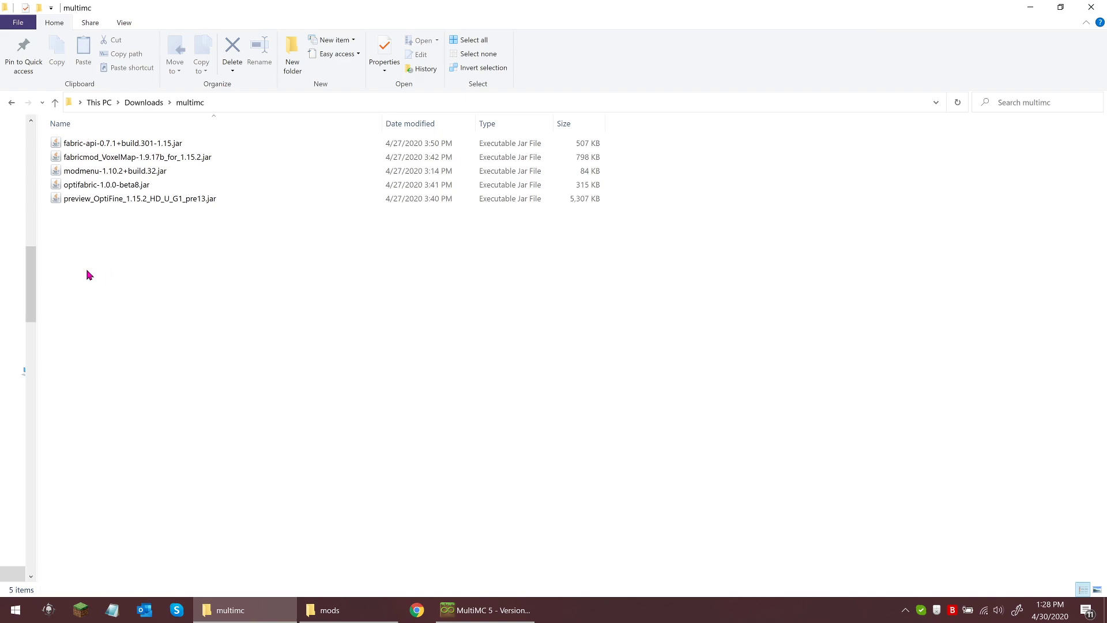
{"action": "left_click", "coordinate": [82, 194]}
{"action": "left_click", "coordinate": [92, 171], "text": "ctrl"}
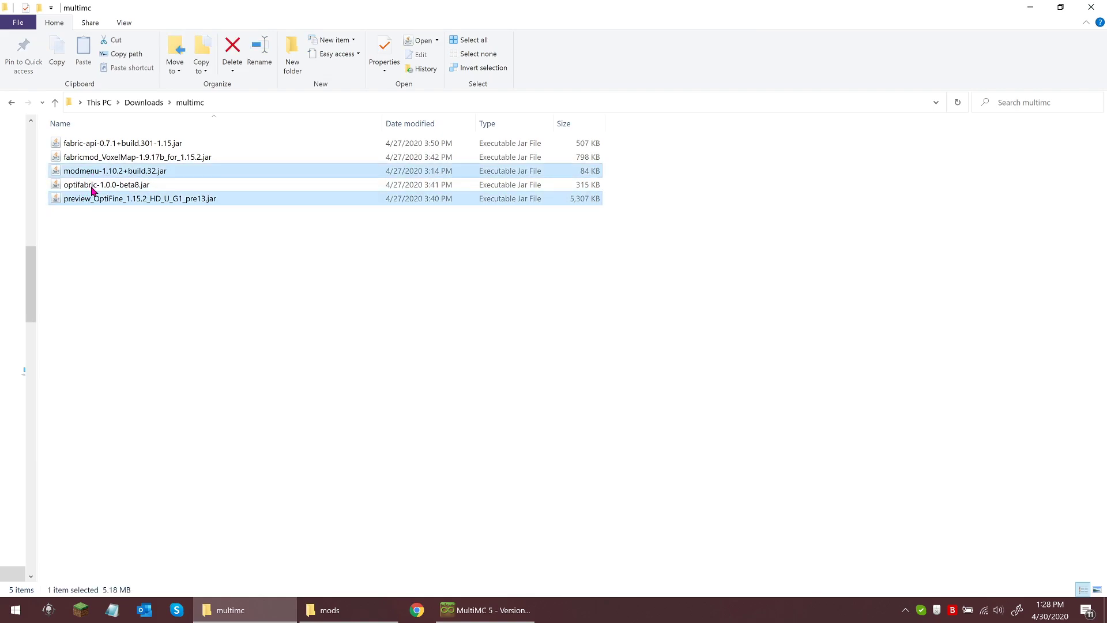
{"action": "left_click", "coordinate": [83, 259]}
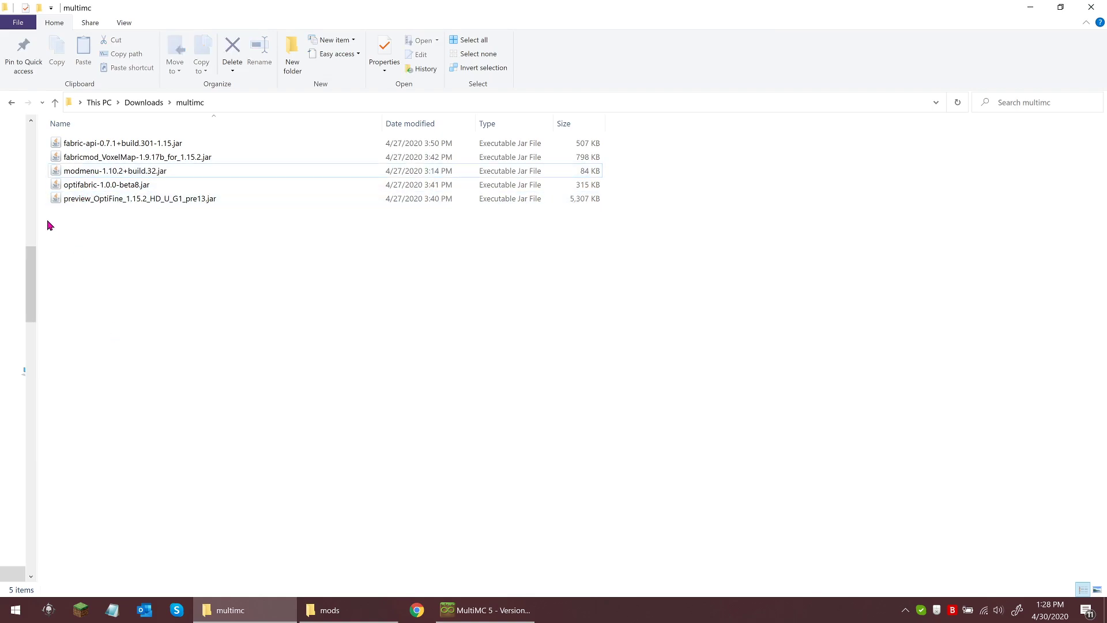
{"action": "left_click_drag", "start_coordinate": [47, 225], "coordinate": [159, 130]}
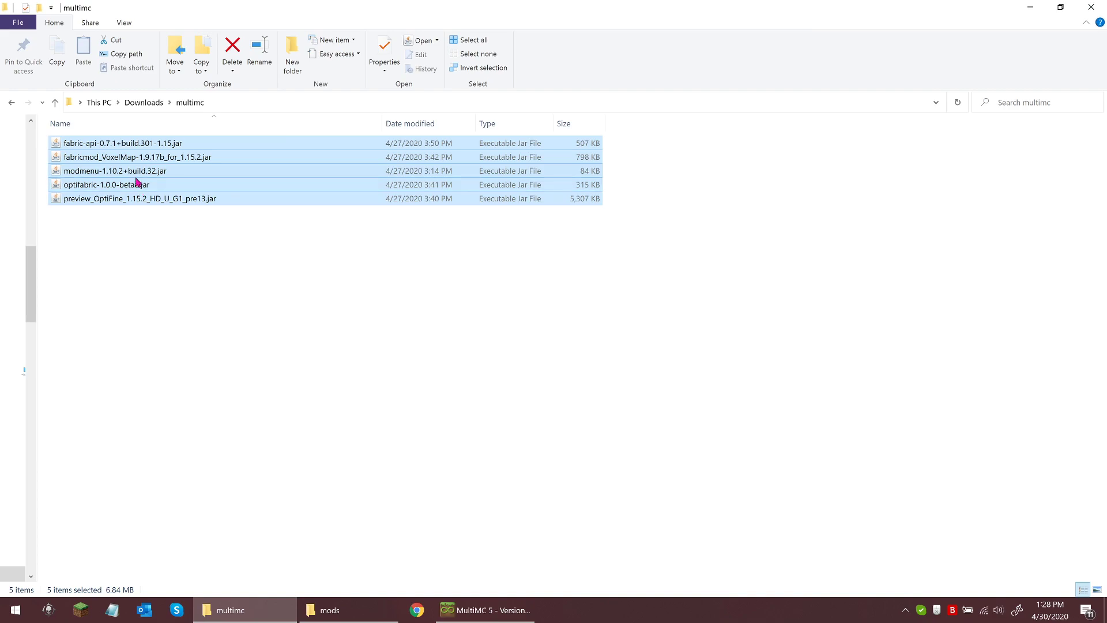
- Copy the five jars into the mods folder and close the downloads window
{"action": "left_click_drag", "start_coordinate": [136, 182], "coordinate": [364, 613]}
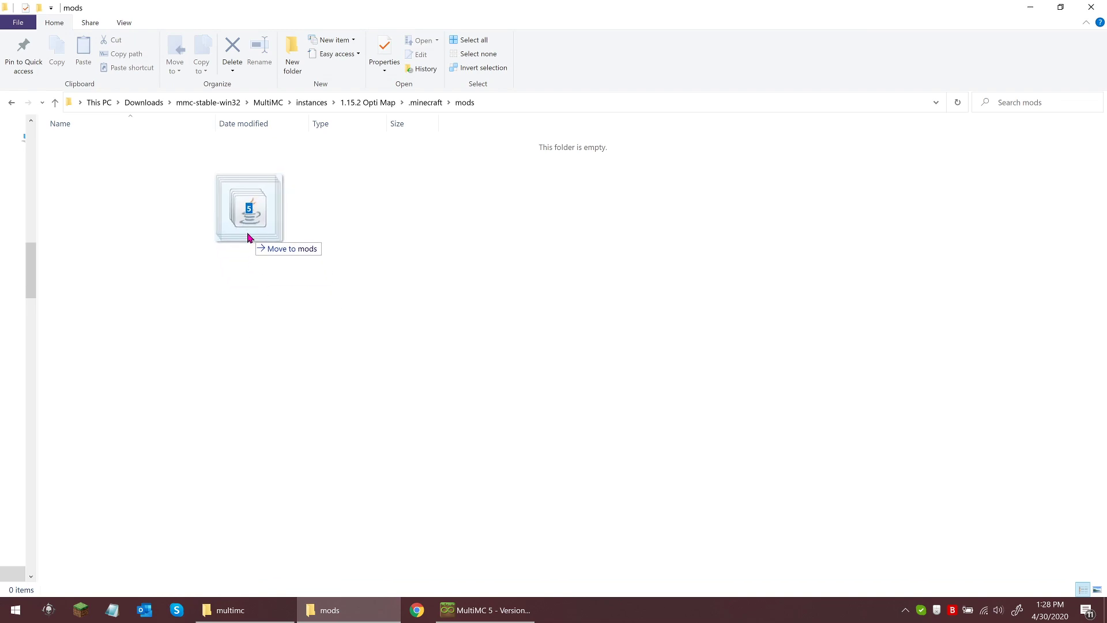
{"action": "left_click_drag", "start_coordinate": [364, 613], "coordinate": [249, 238]}
{"action": "left_click", "coordinate": [270, 298]}
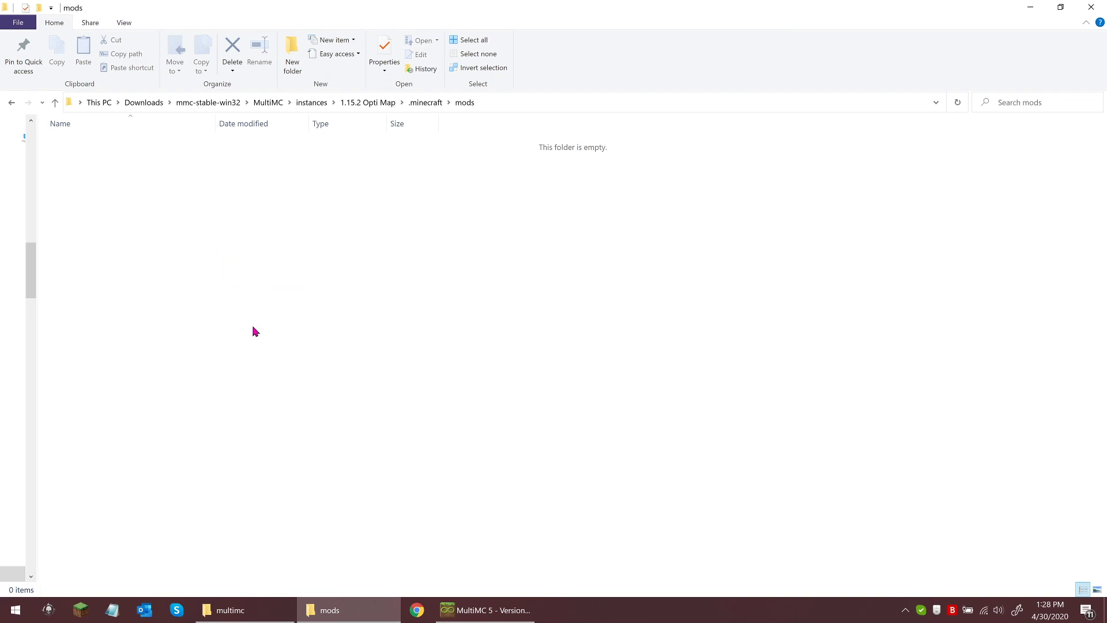
{"action": "left_click", "coordinate": [254, 332]}
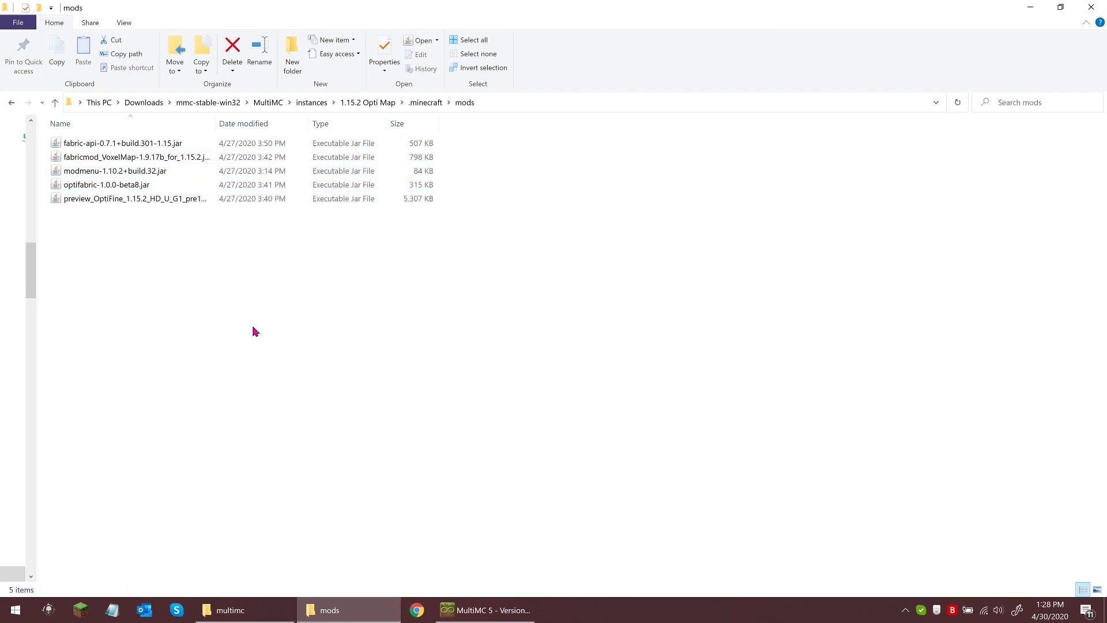
{"action": "left_click", "coordinate": [229, 610]}
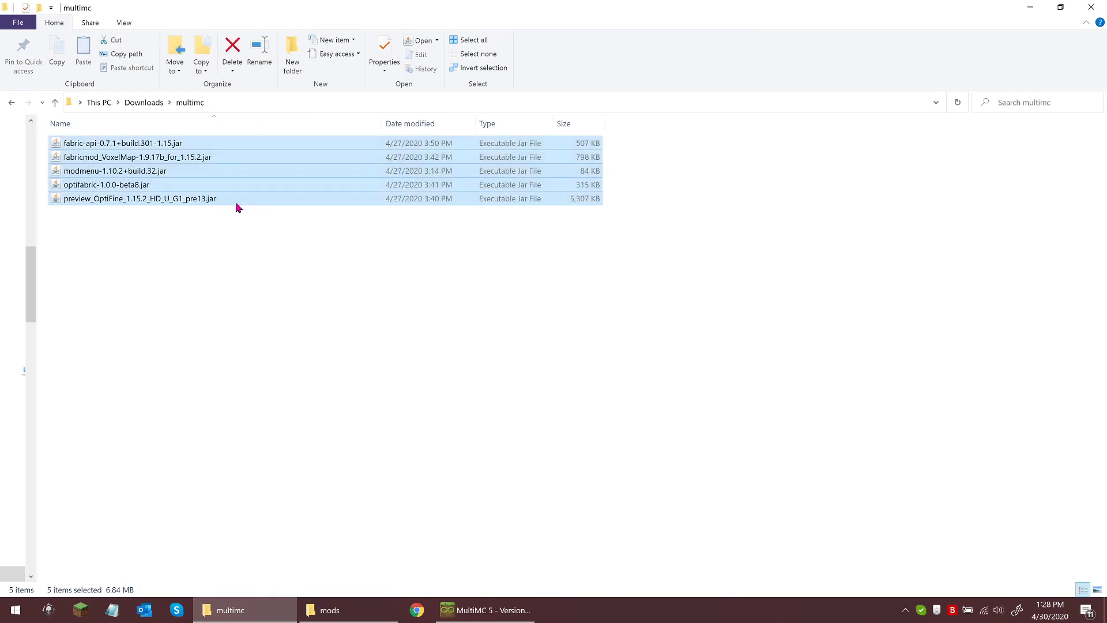
{"action": "left_click", "coordinate": [1091, 6]}
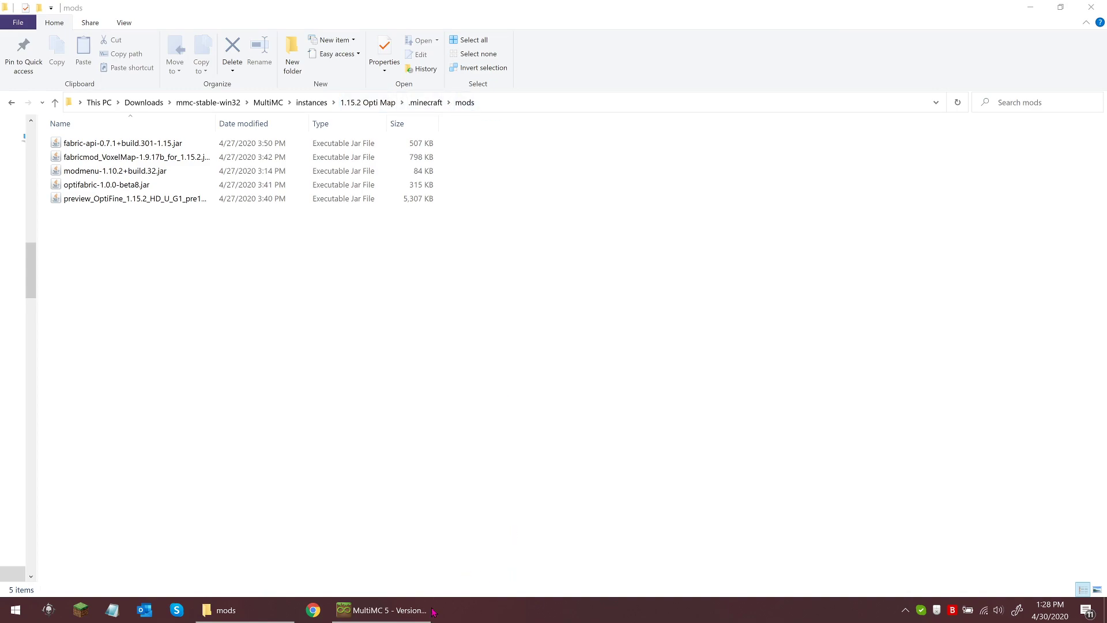
{"action": "left_click", "coordinate": [408, 610]}
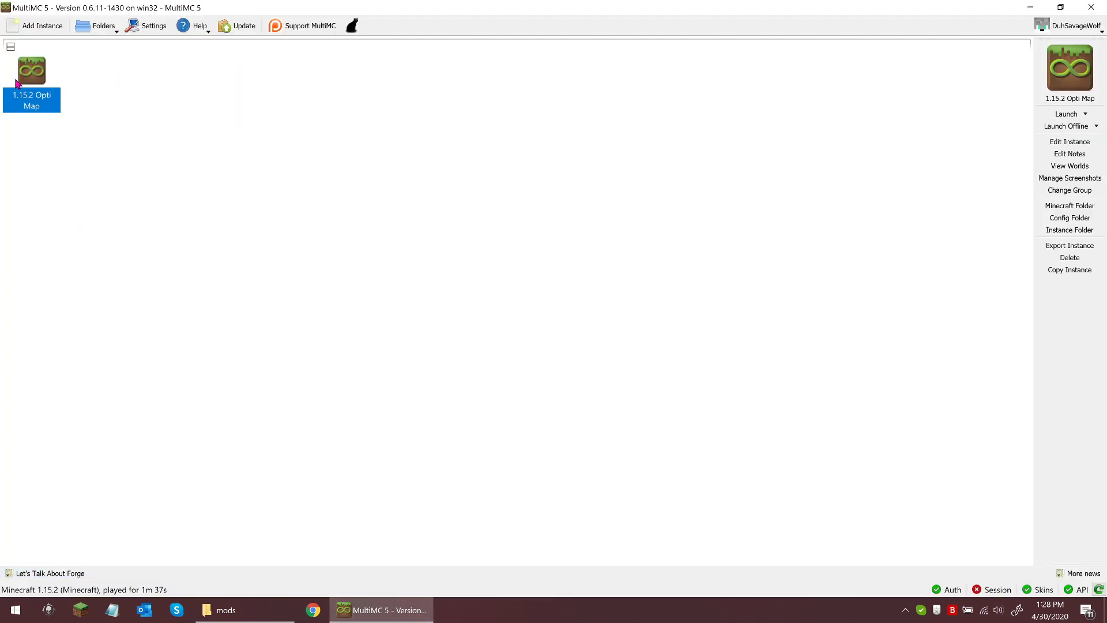
- Launch '1.15.2 Opti Map' to the title screen showing OptiFine pre13 and six mods
{"action": "double_click", "coordinate": [38, 70]}
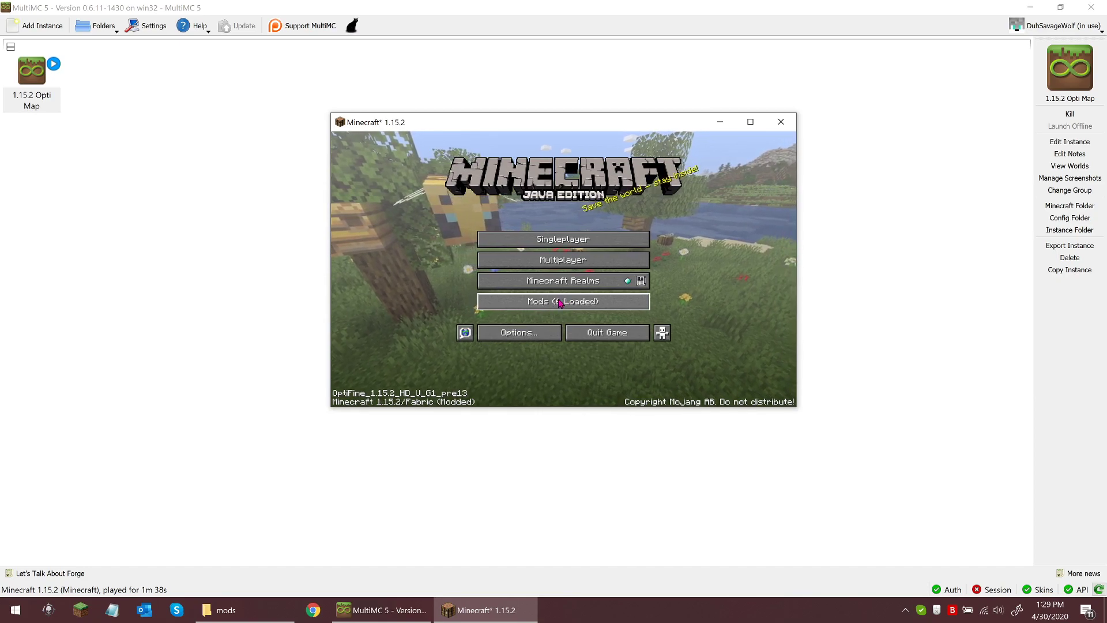
- Check the loaded mods list, then create and enter a new Creative singleplayer world
{"action": "left_click", "coordinate": [550, 306]}
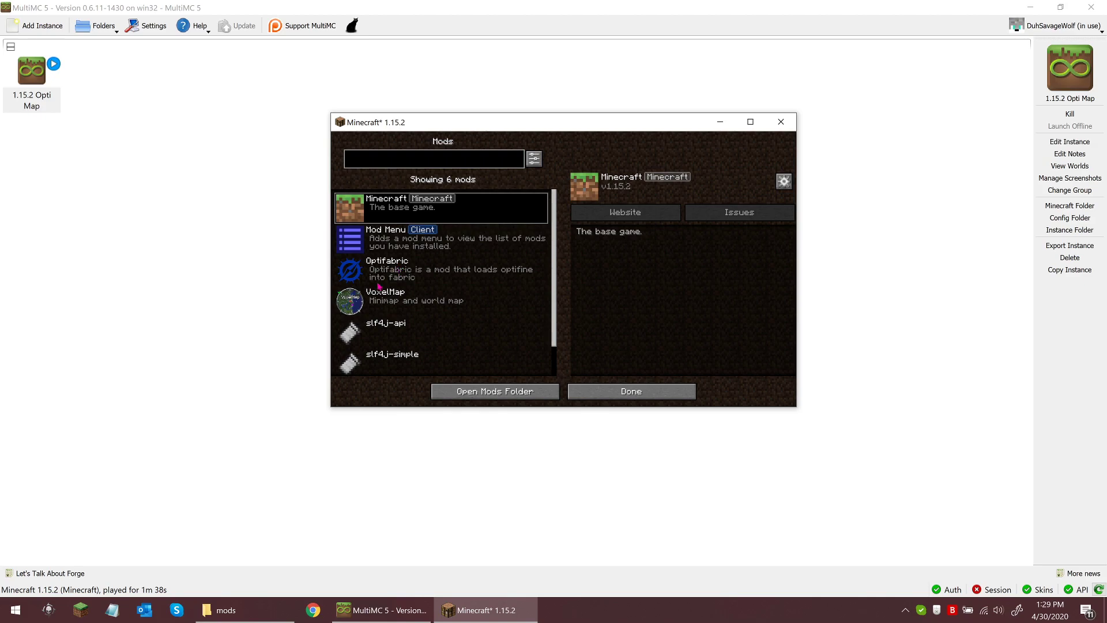
{"action": "left_click", "coordinate": [630, 394]}
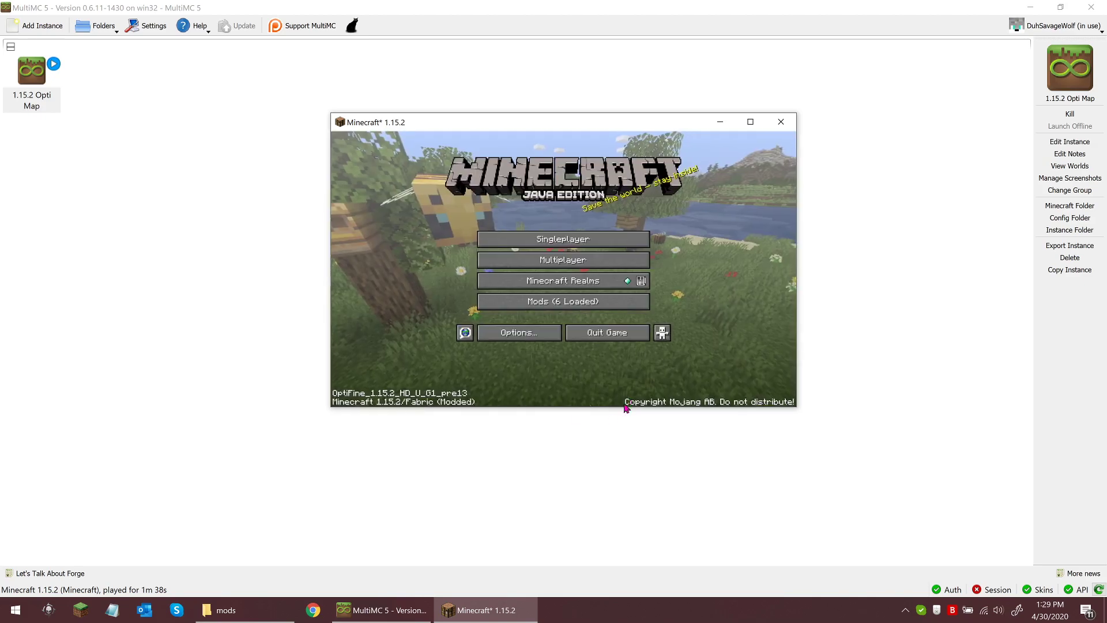
{"action": "left_click", "coordinate": [561, 239]}
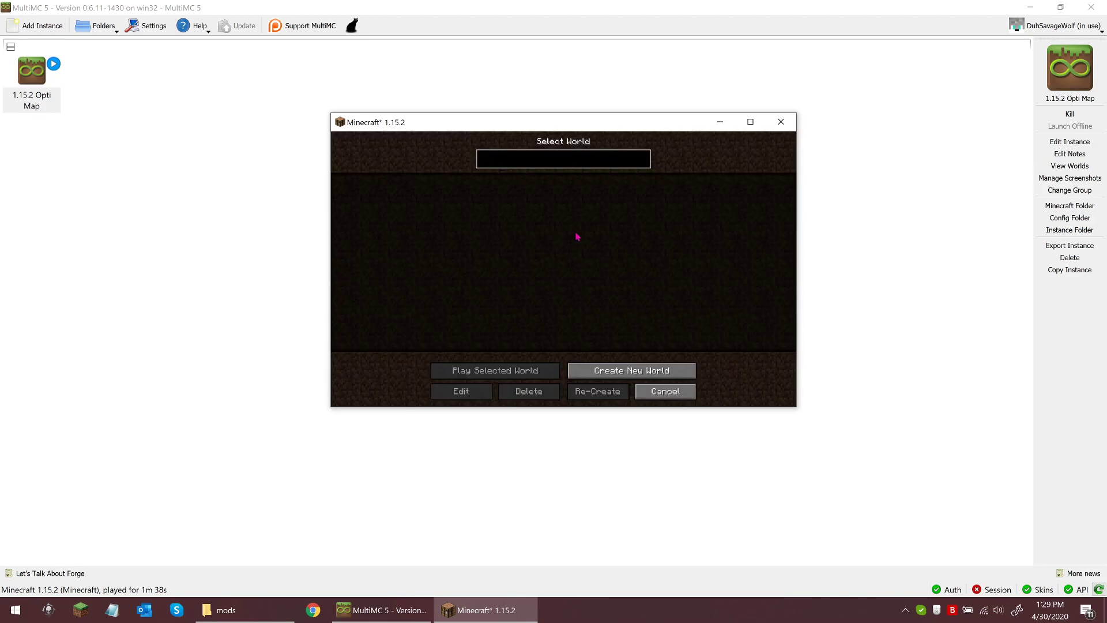
{"action": "left_click", "coordinate": [598, 372]}
{"action": "left_click", "coordinate": [536, 240]}
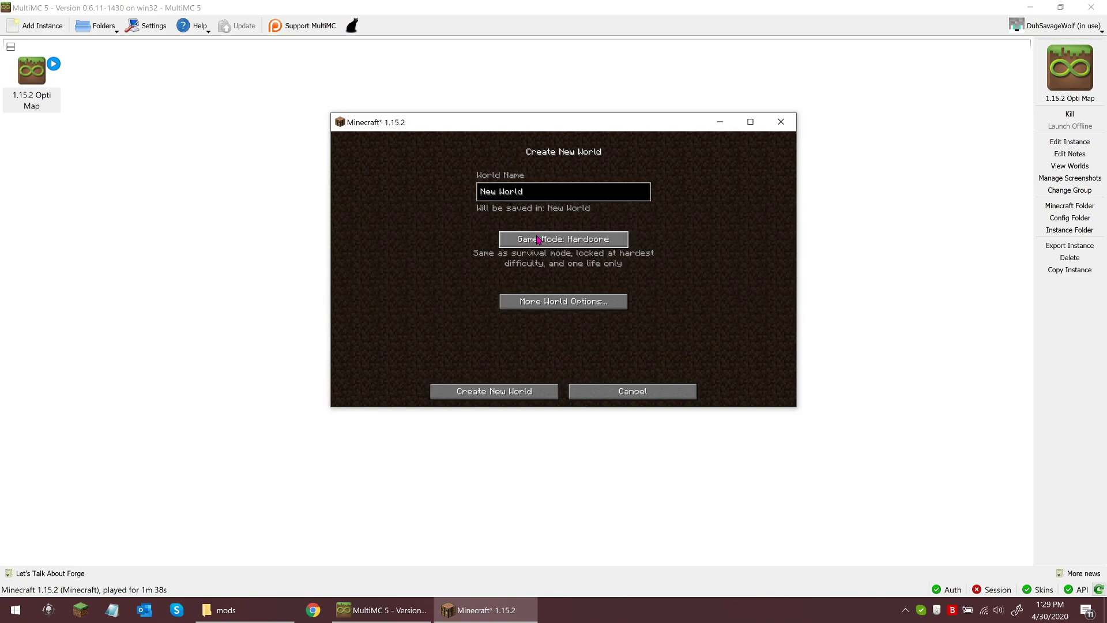
{"action": "left_click", "coordinate": [496, 394]}
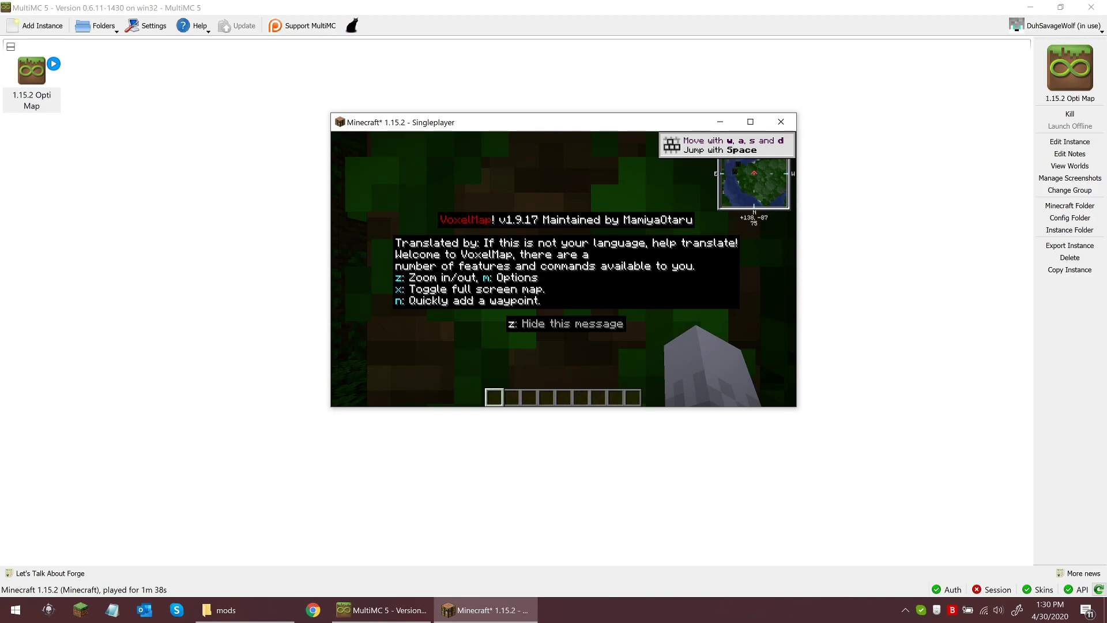
- Hide the VoxelMap welcome message, walk through the jungle, and run /seed
{"action": "key", "text": "z"}
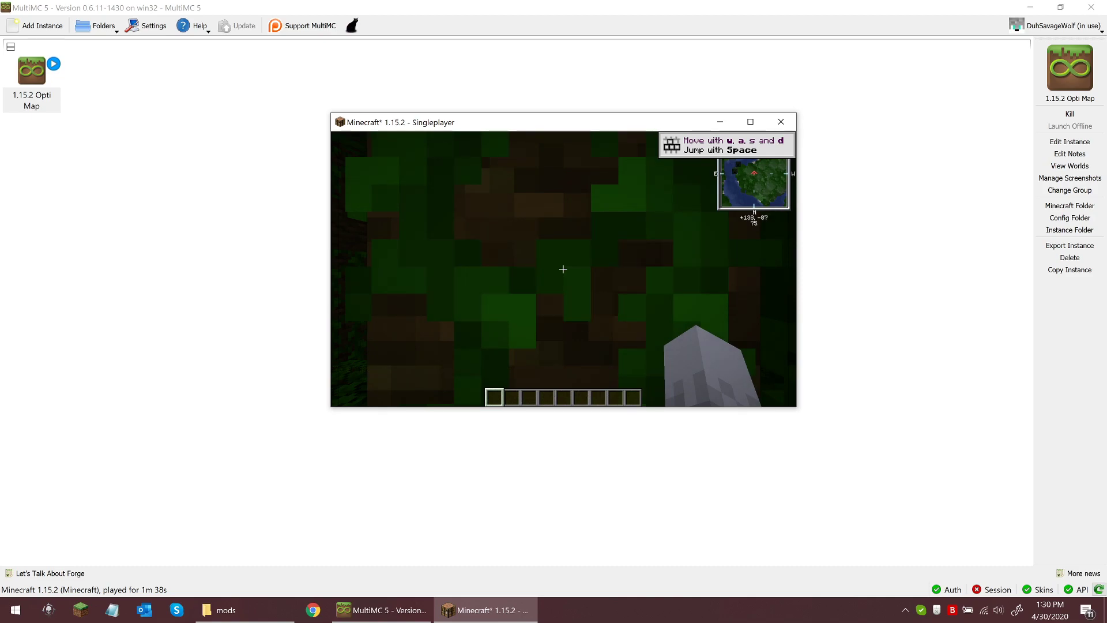
{"action": "key", "text": "e"}
{"action": "left_click", "coordinate": [749, 121]}
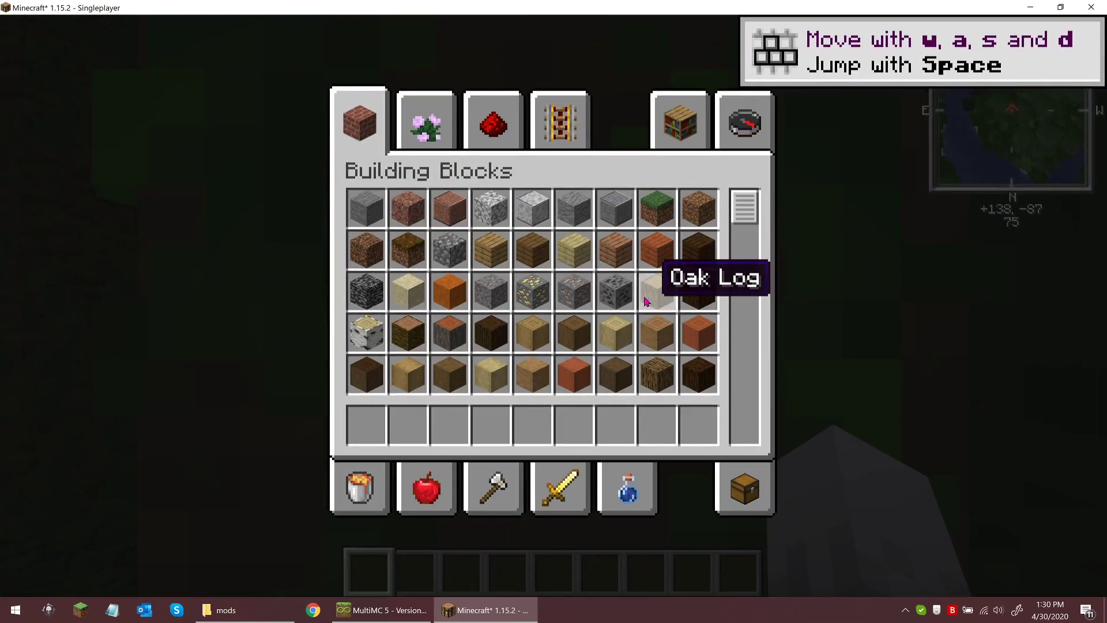
{"action": "key", "text": "e"}
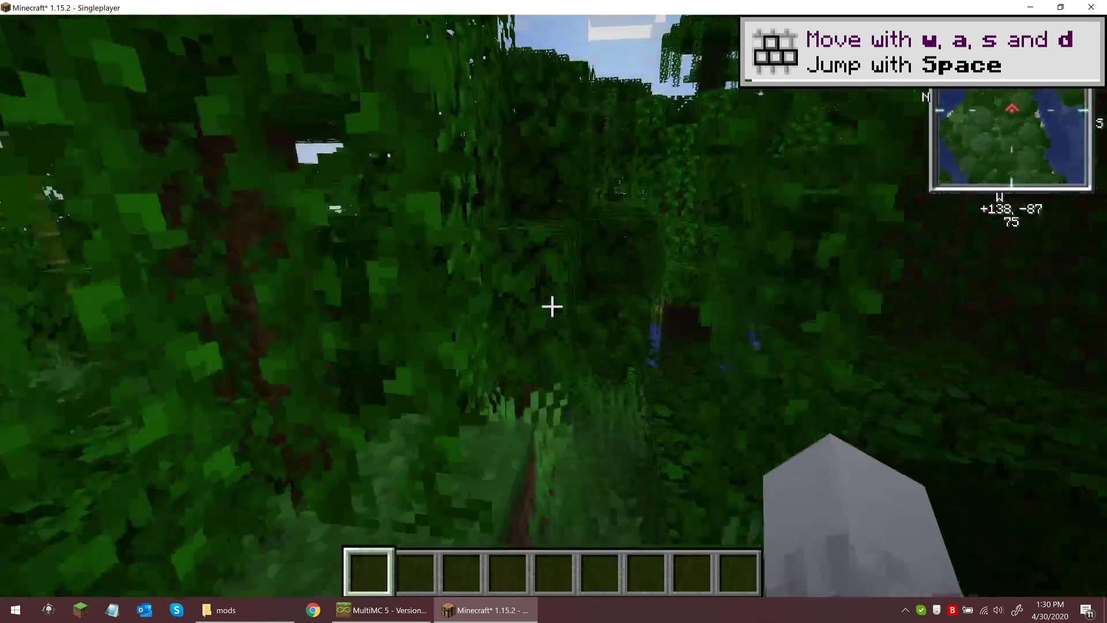
{"action": "key", "text": "w"}
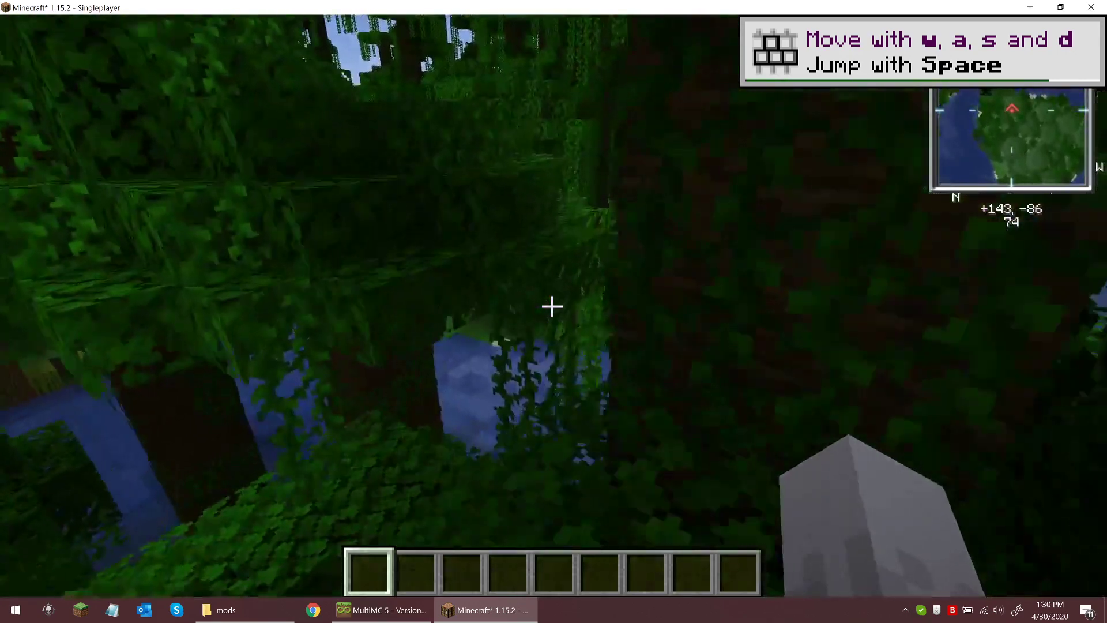
{"action": "key", "text": "w"}
{"action": "type", "text": "/se"}
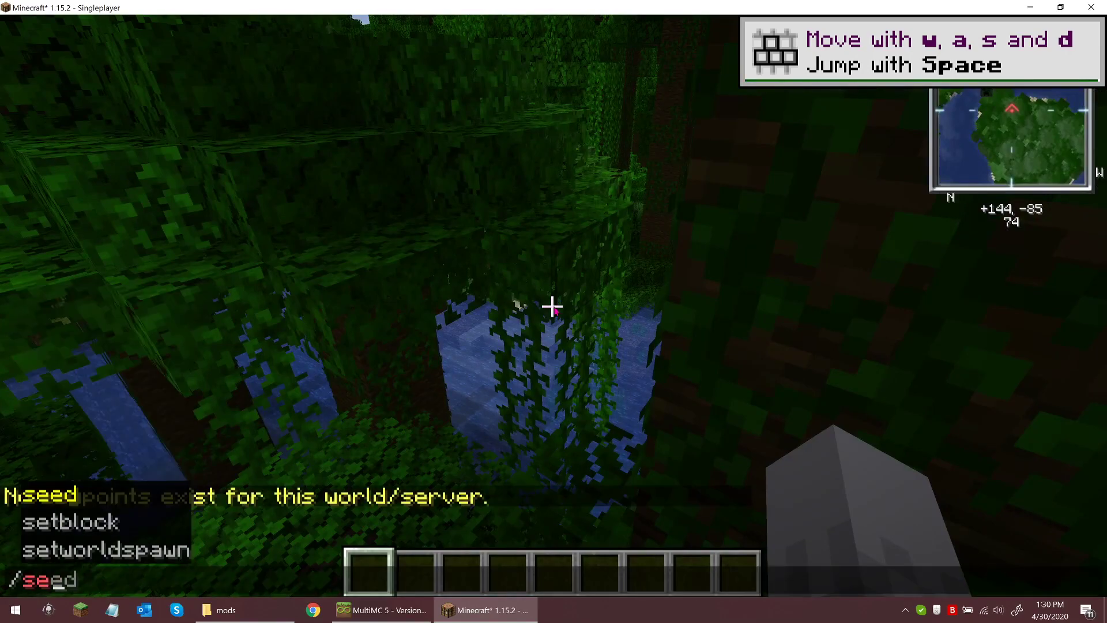
{"action": "type", "text": "ed"}
{"action": "key", "text": "Return"}
{"action": "key", "text": "w"}
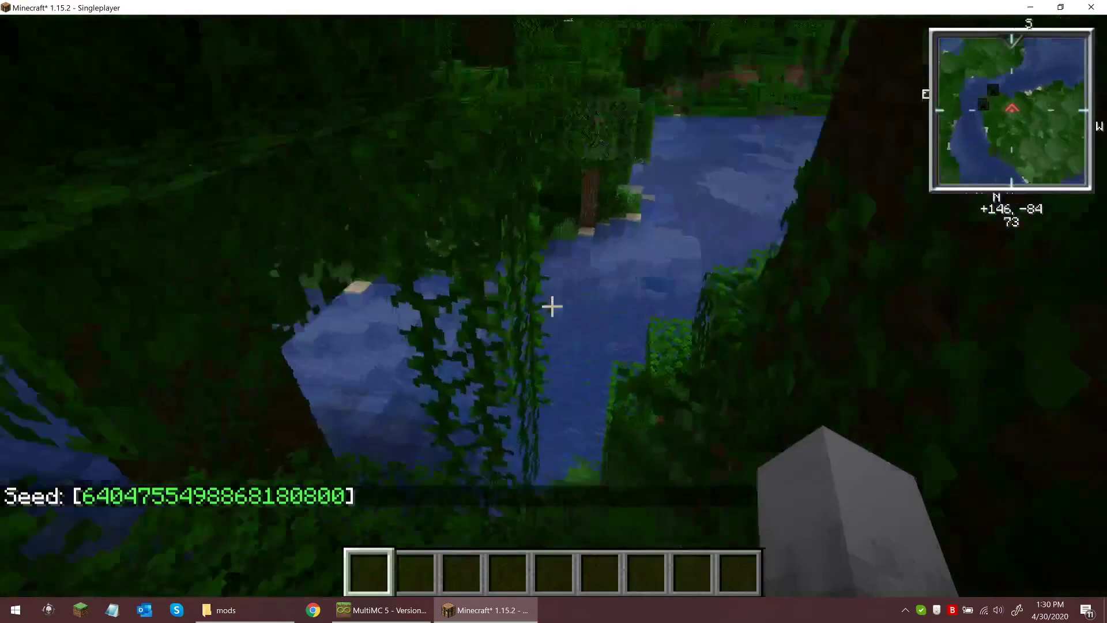
{"action": "key", "text": "w"}
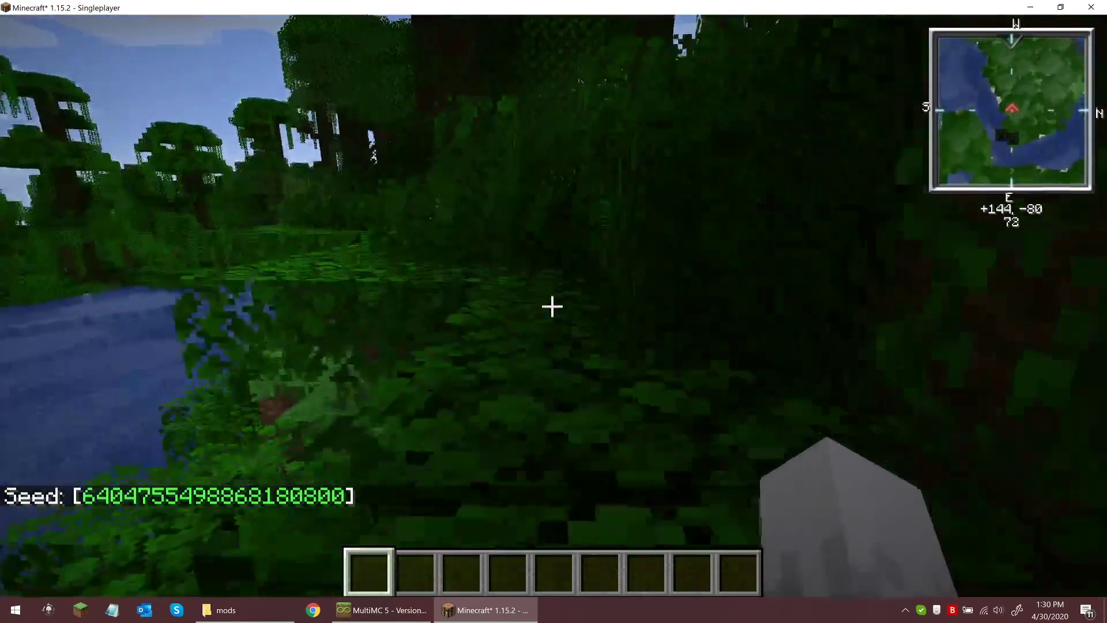
- Take a Torch from Decoration Blocks into the first hotbar slot
{"action": "key", "text": "e"}
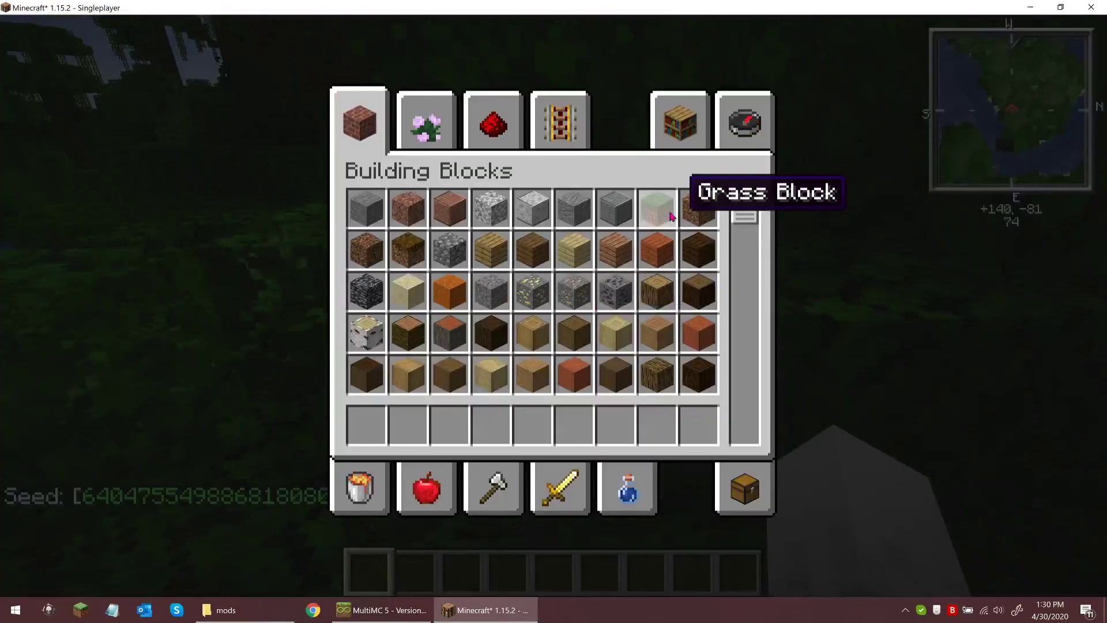
{"action": "left_click", "coordinate": [744, 122]}
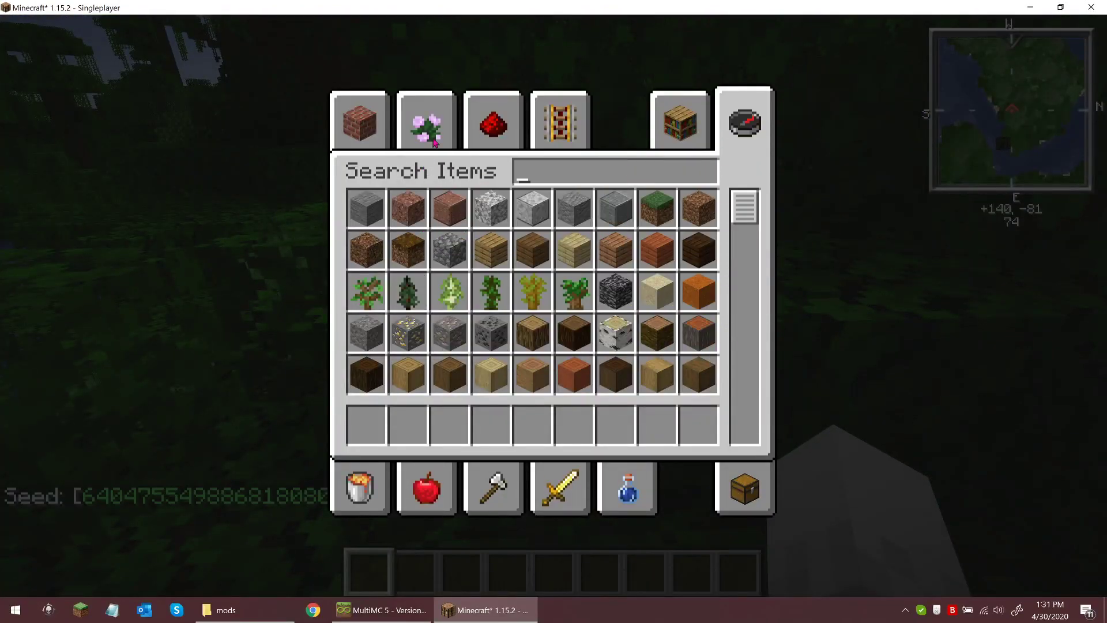
{"action": "left_click", "coordinate": [427, 121]}
{"action": "left_click", "coordinate": [614, 338]}
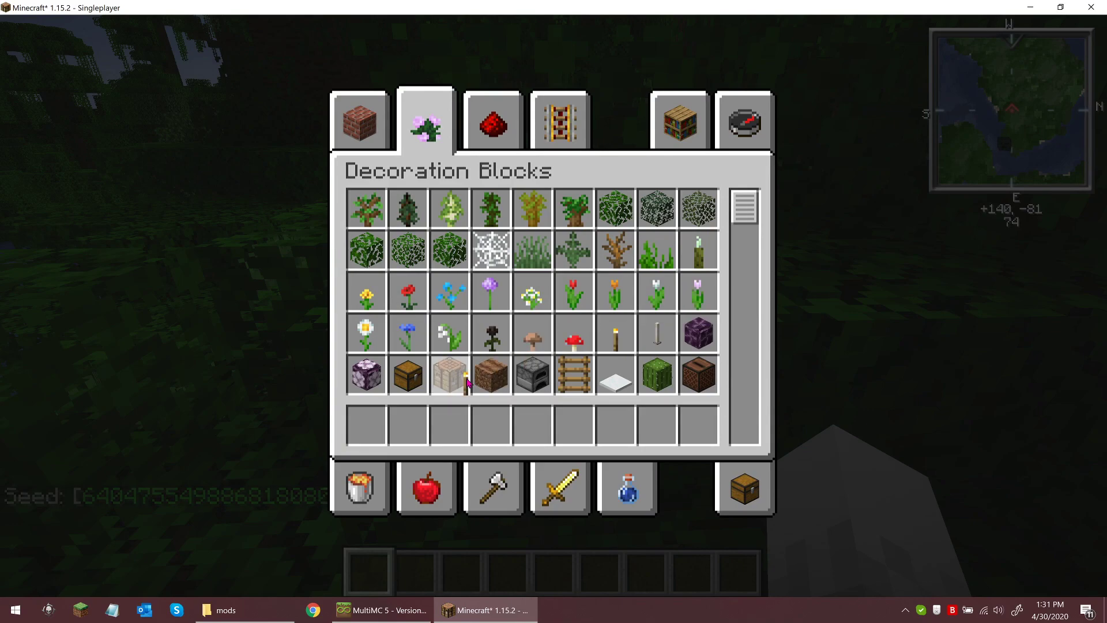
{"action": "left_click", "coordinate": [367, 424]}
{"action": "key", "text": "e"}
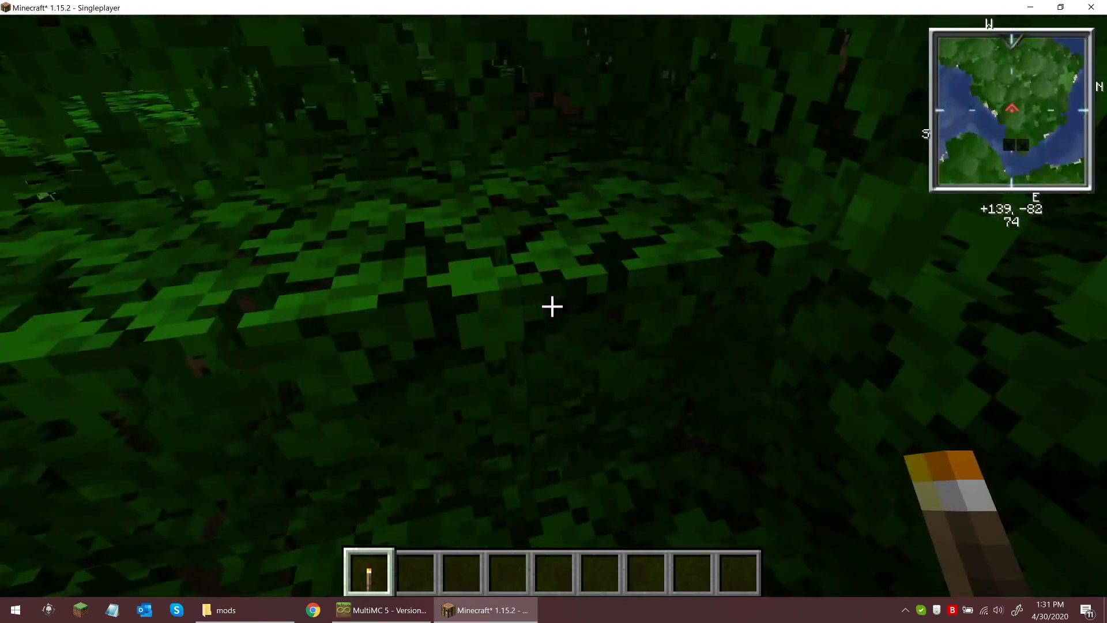
{"action": "type", "text": "/time set night"}
- Make it night, set OptiFine Dynamic Lights to Fancy, and view the torch-holding player in third person
{"action": "key", "text": "Return"}
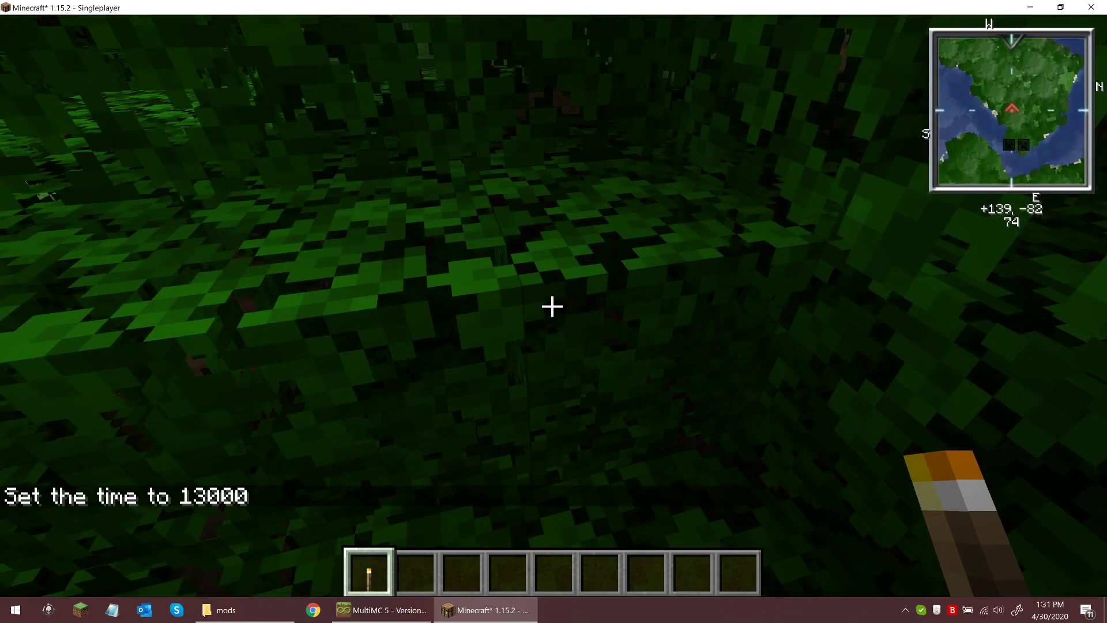
{"action": "key", "text": "Escape"}
{"action": "left_click", "coordinate": [436, 398]}
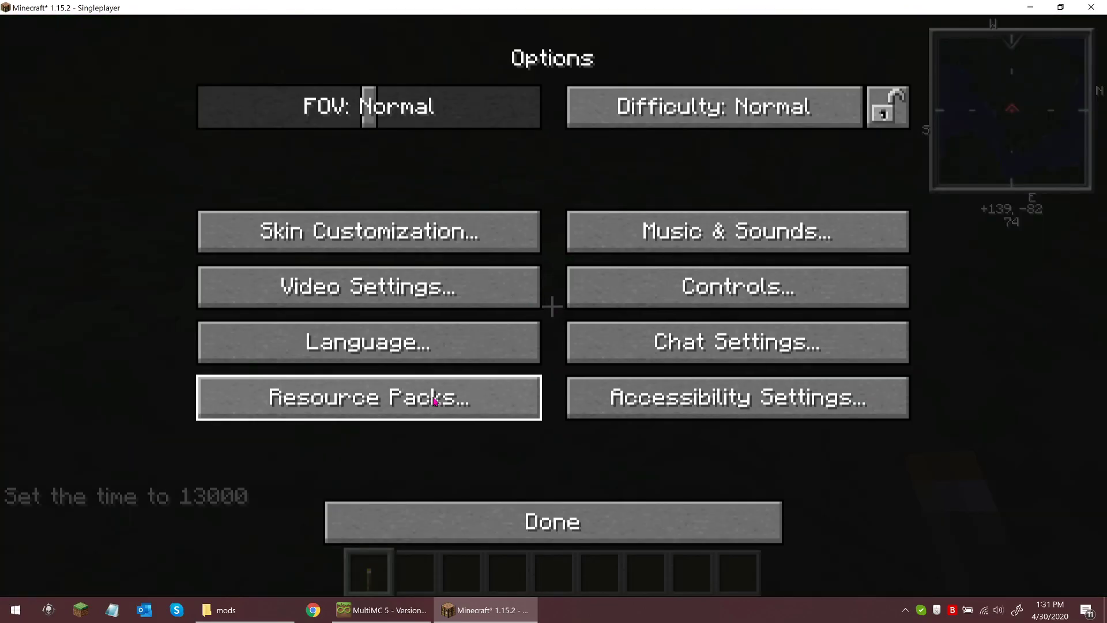
{"action": "left_click", "coordinate": [404, 294]}
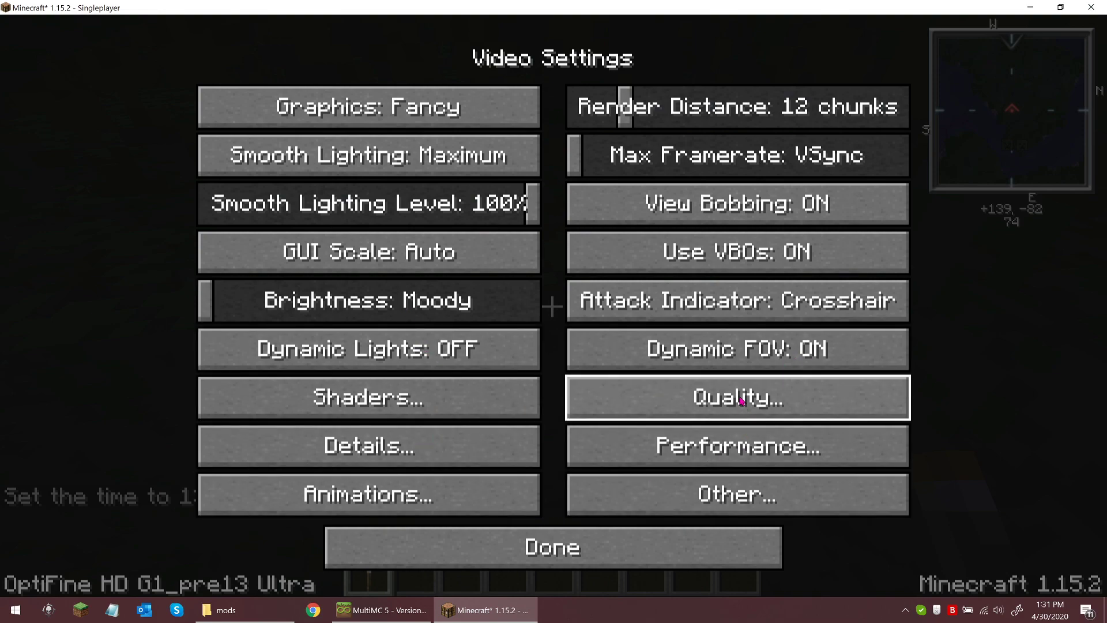
{"action": "left_click", "coordinate": [361, 363]}
{"action": "left_click", "coordinate": [360, 364]}
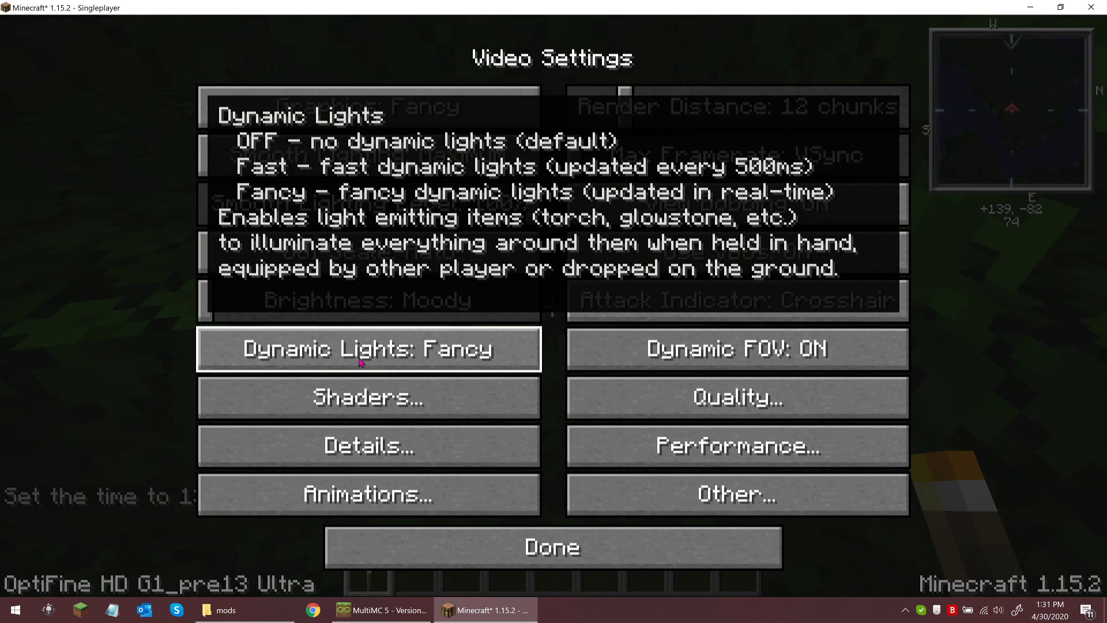
{"action": "left_click", "coordinate": [496, 558]}
{"action": "left_click", "coordinate": [497, 529]}
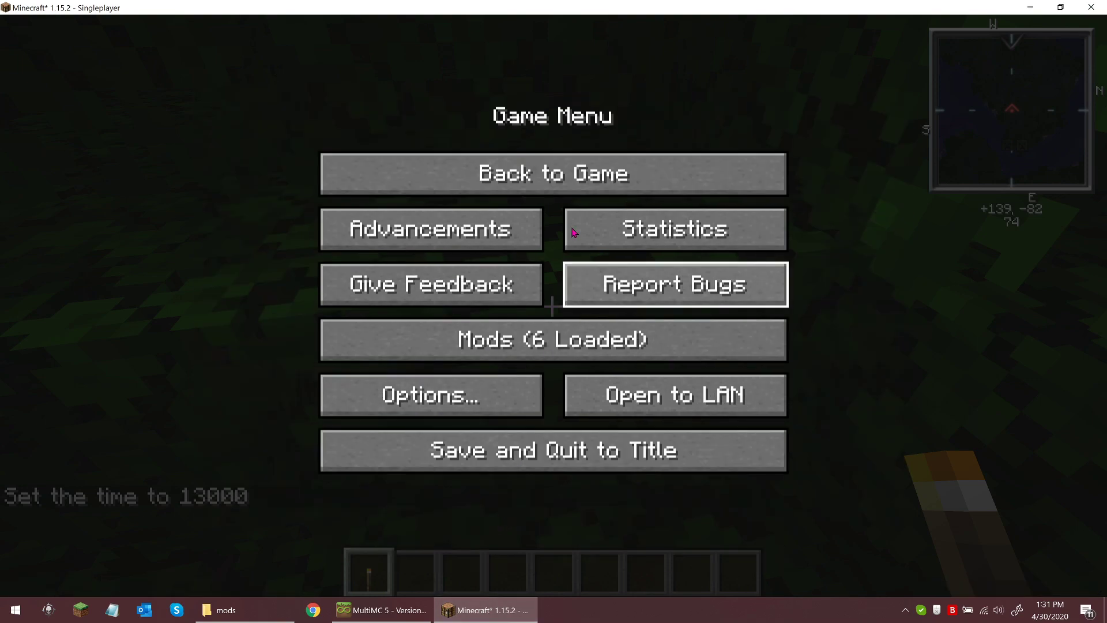
{"action": "left_click", "coordinate": [554, 173]}
{"action": "scroll", "coordinate": [552, 306], "scroll_direction": "down", "scroll_amount": 1}
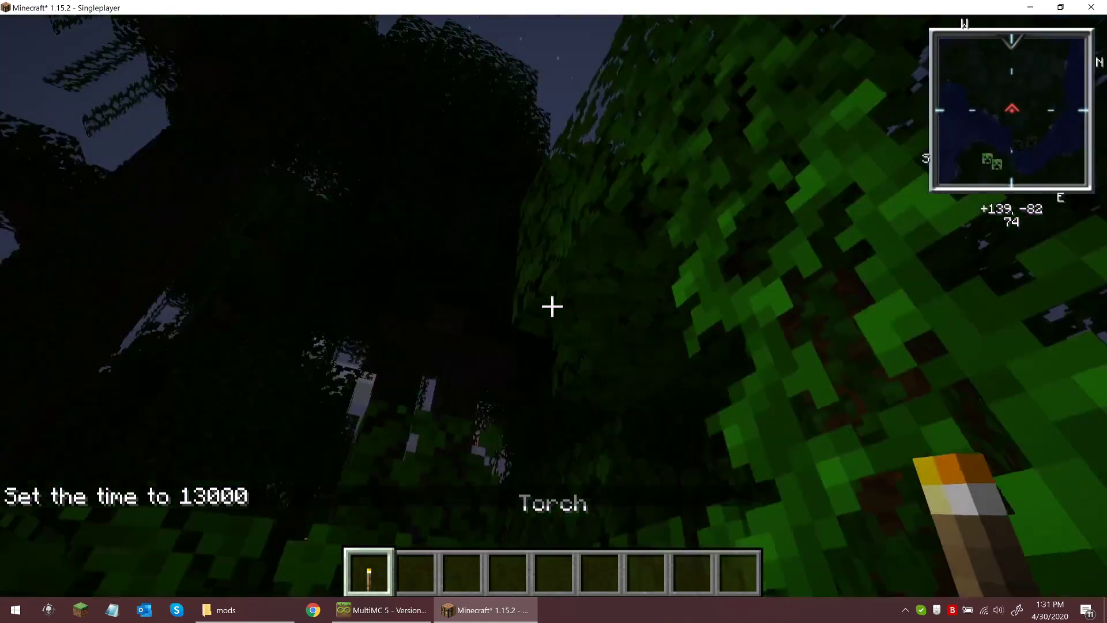
{"action": "scroll", "coordinate": [554, 311], "scroll_direction": "down", "scroll_amount": 1}
{"action": "scroll", "coordinate": [554, 312], "scroll_direction": "up", "scroll_amount": 1}
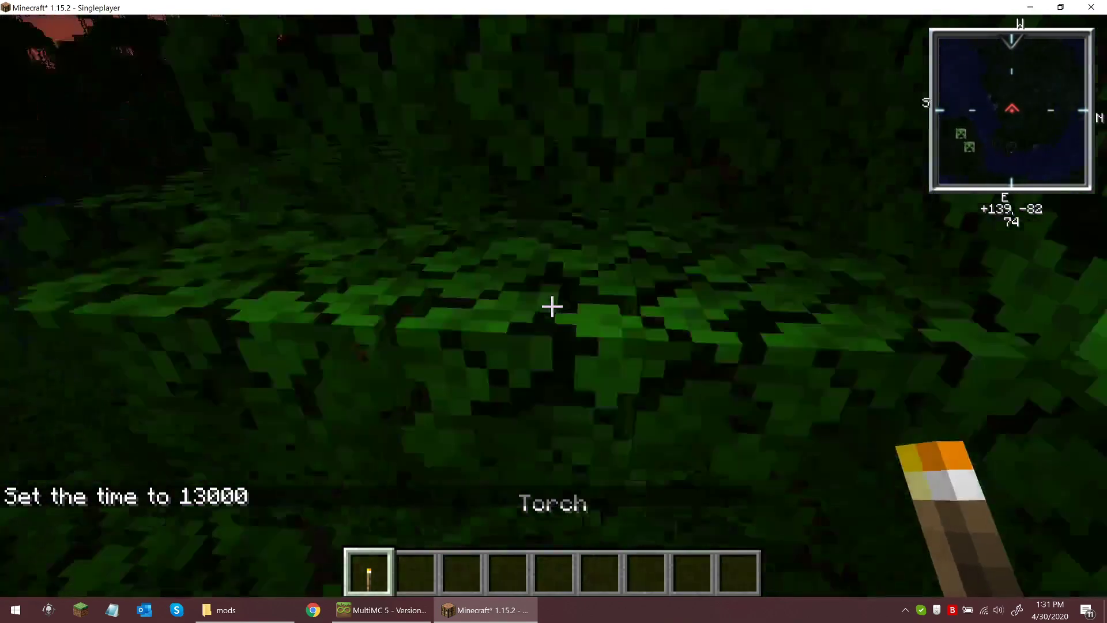
{"action": "scroll", "coordinate": [552, 305], "scroll_direction": "down", "scroll_amount": 1}
{"action": "scroll", "coordinate": [552, 306], "scroll_direction": "up", "scroll_amount": 1}
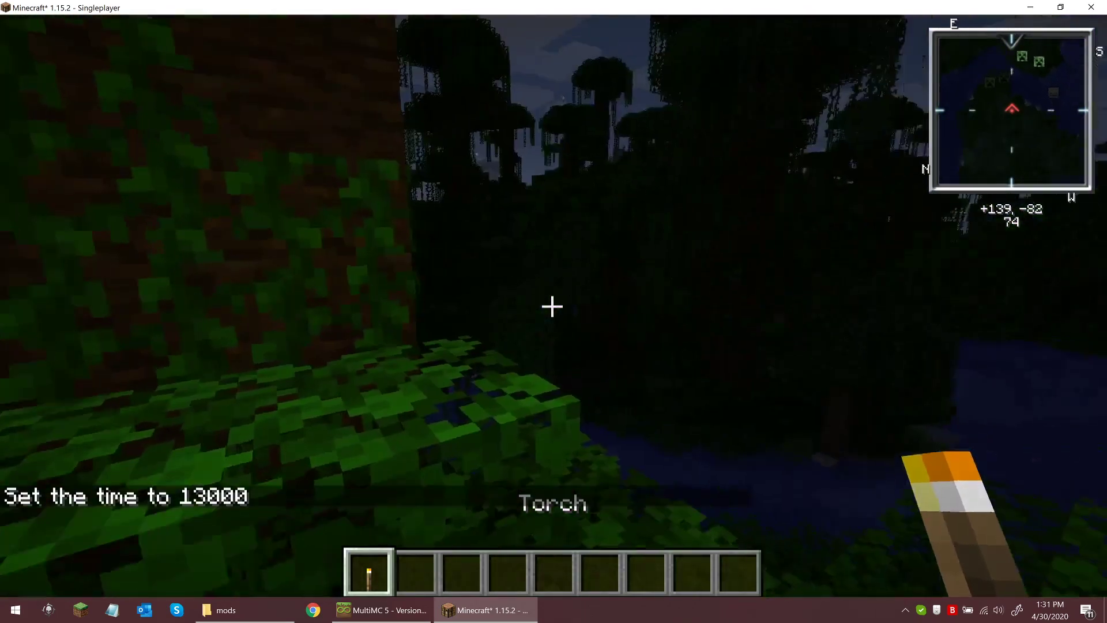
{"action": "key", "text": "F5"}
{"action": "key", "text": "F5"}
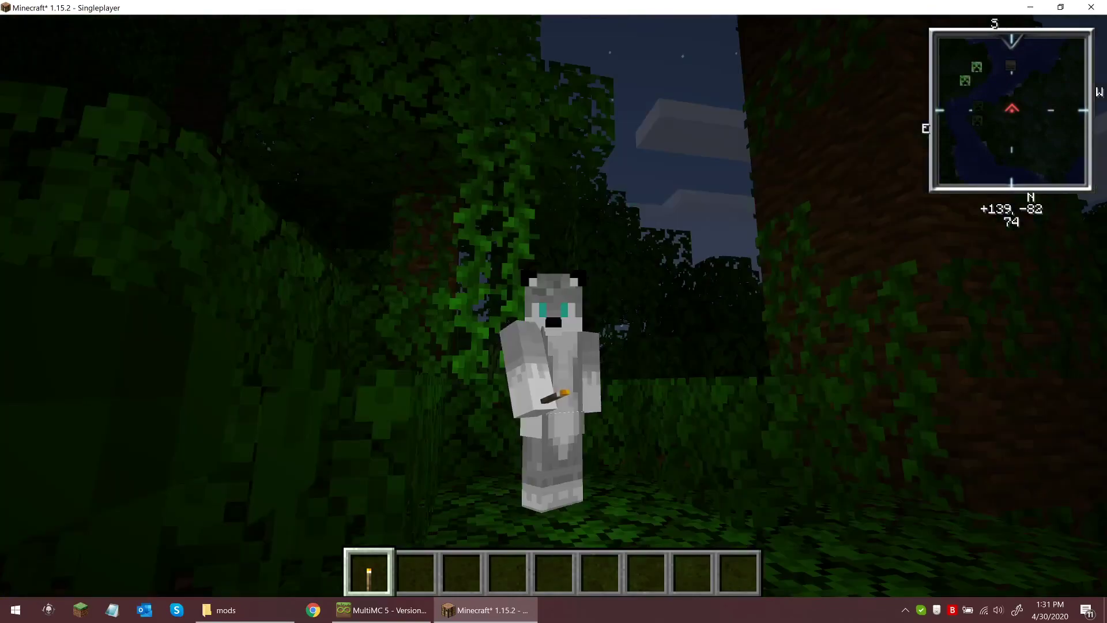